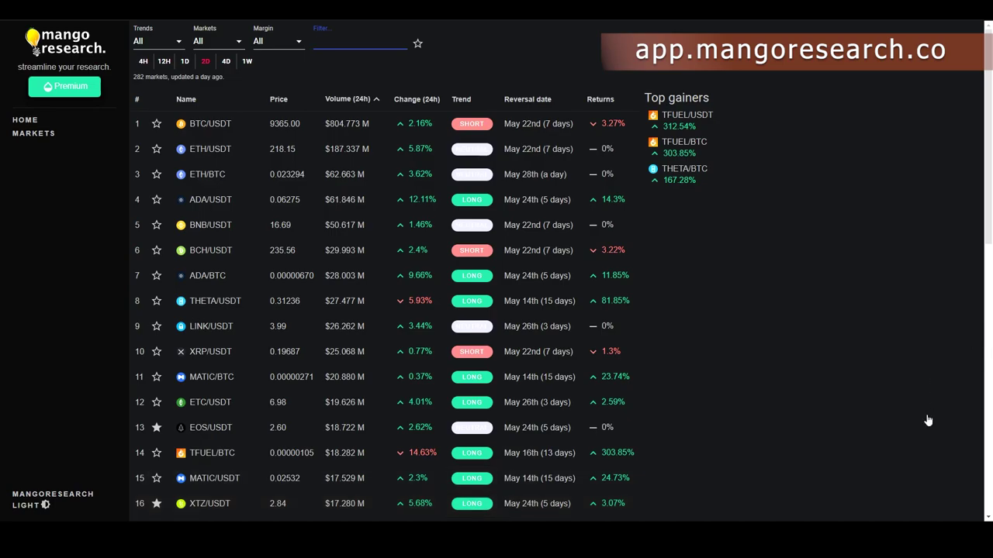
scroll(888, 353, down, 2)
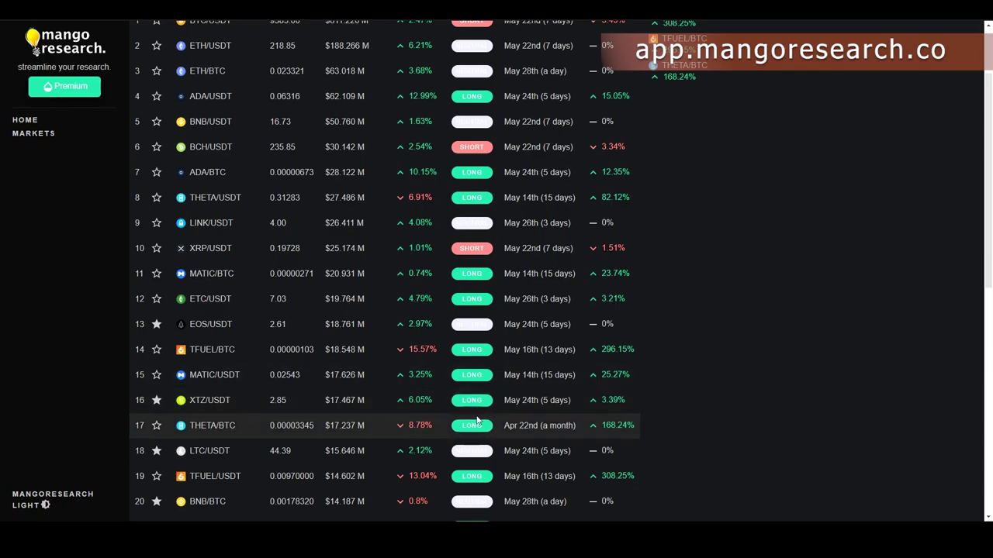
scroll(478, 420, up, 3)
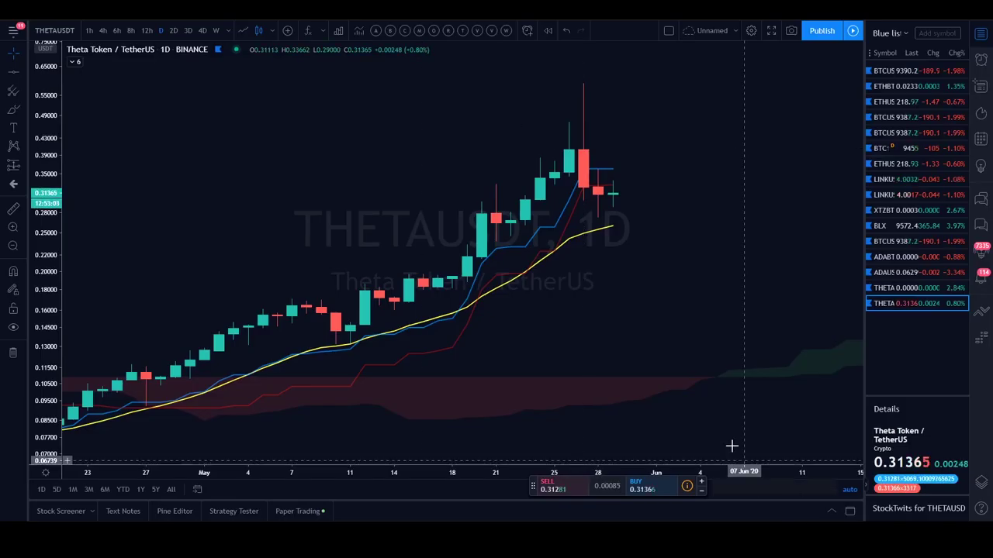
Switch the THETAUSDT chart to the weekly timeframe and draw a horizontal line at about 0.14829 along the earlier highs.
scroll(731, 443, down, 6)
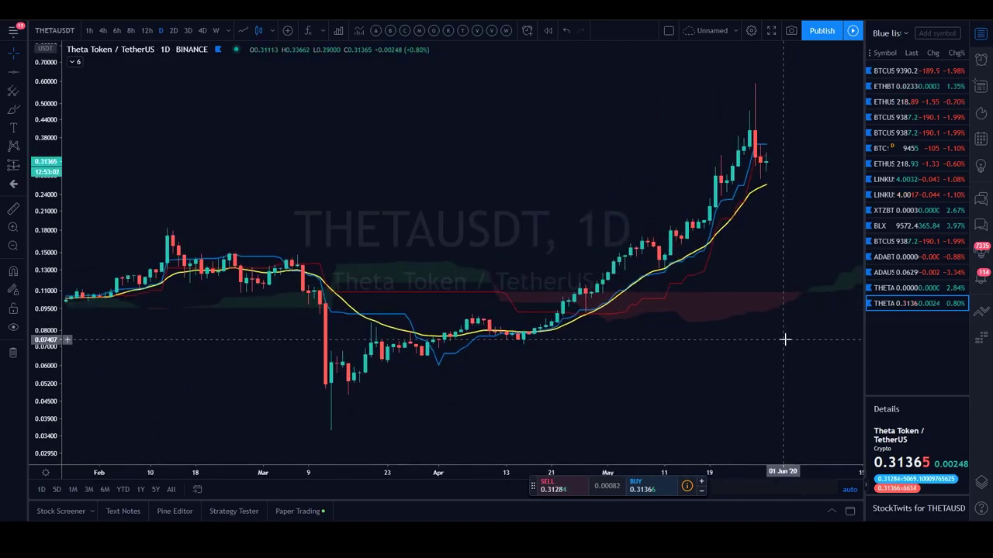
scroll(574, 283, down, 3)
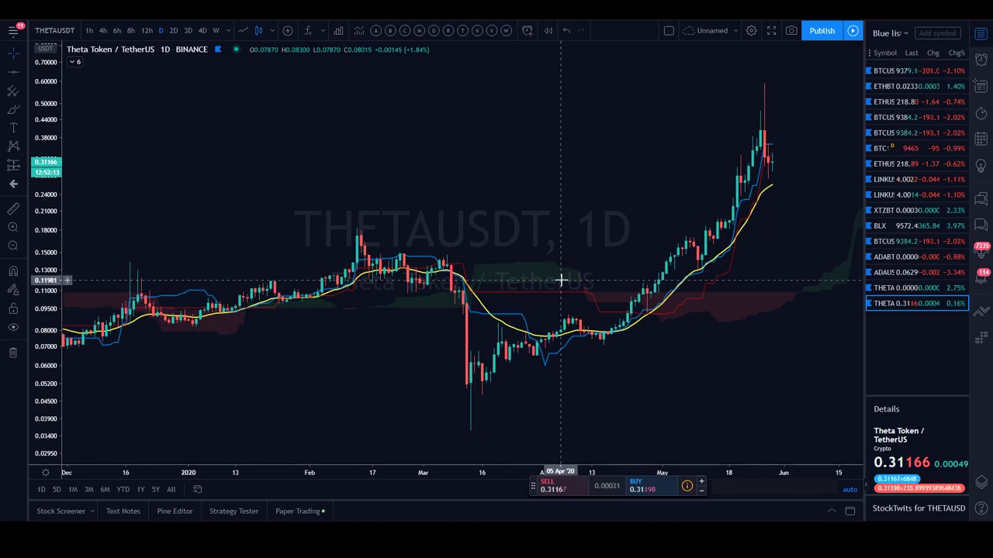
click(213, 31)
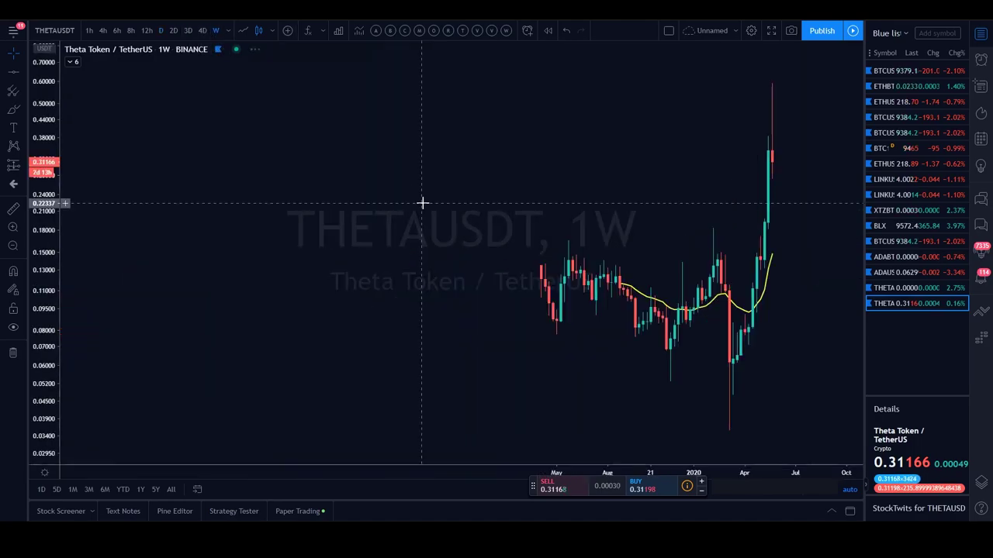
scroll(425, 204, up, 4)
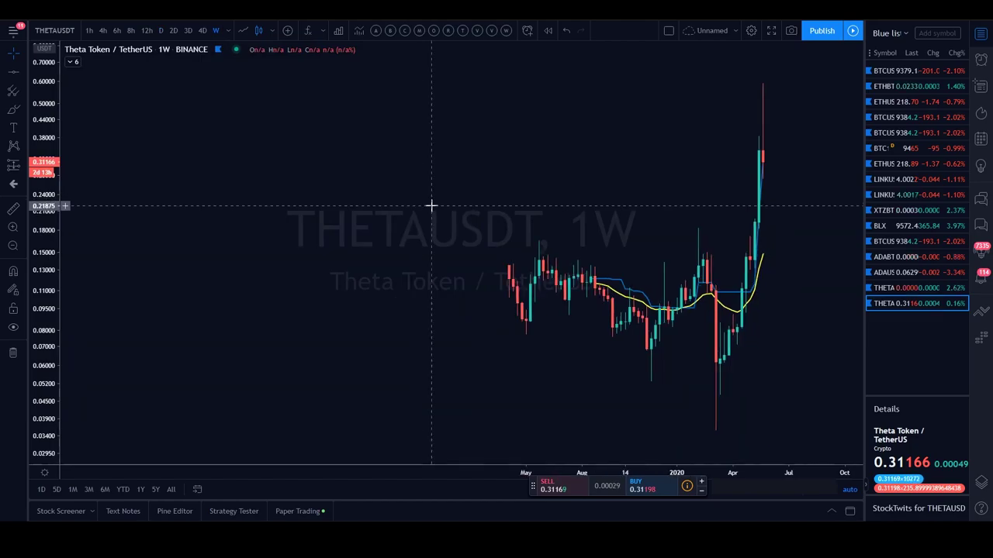
click(12, 71)
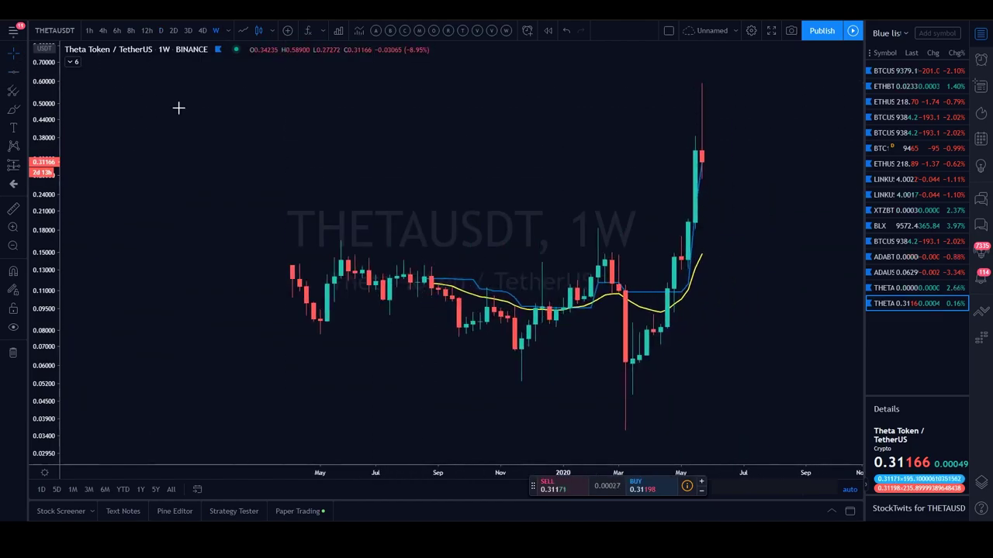
click(765, 256)
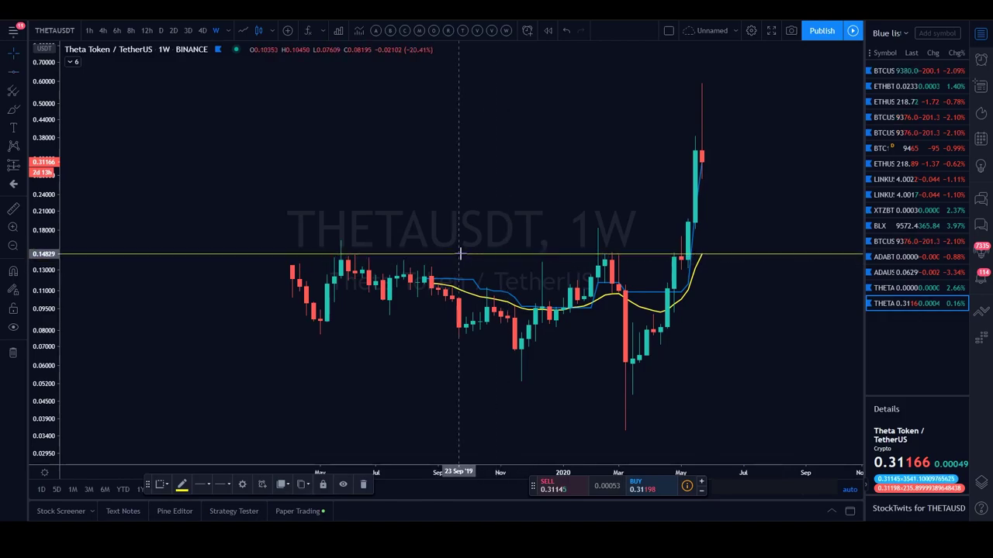
Set the chart to the 3-day timeframe and add a second horizontal line at about 0.16326, just above the first.
click(187, 31)
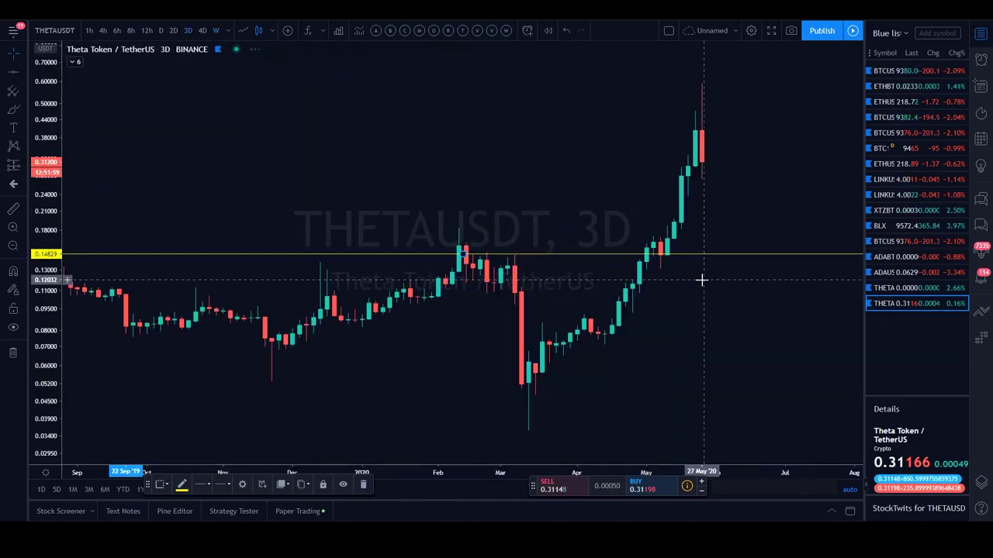
scroll(659, 325, down, 4)
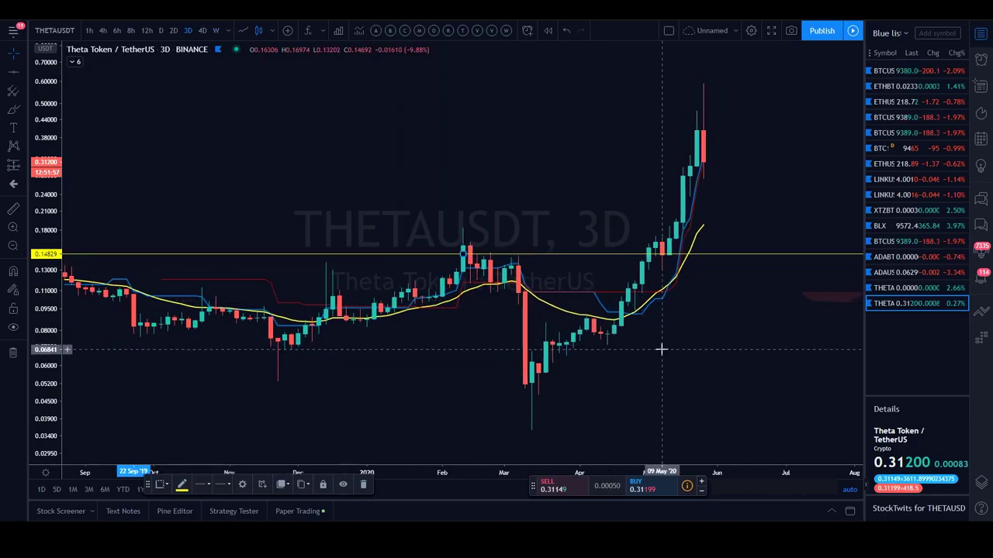
scroll(671, 358, down, 3)
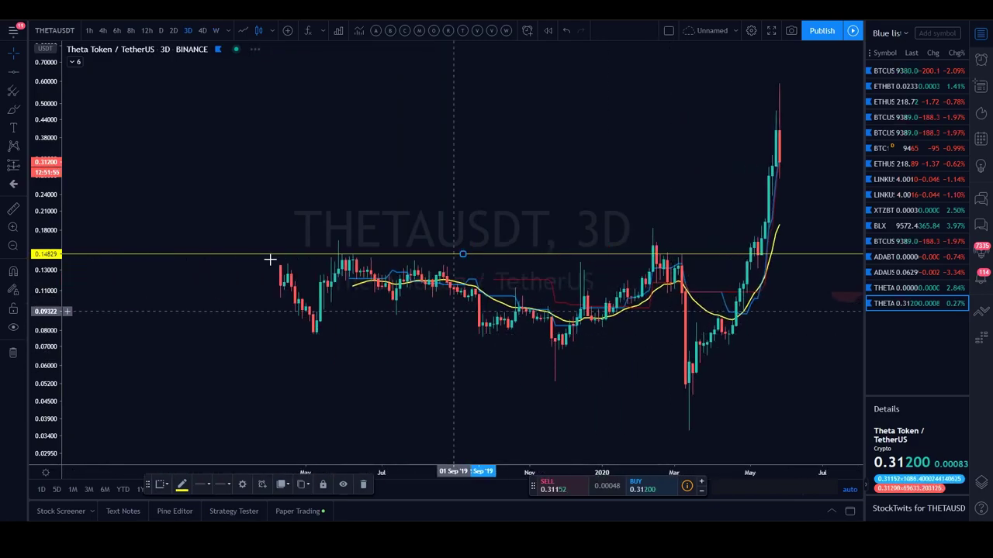
scroll(671, 244, up, 3)
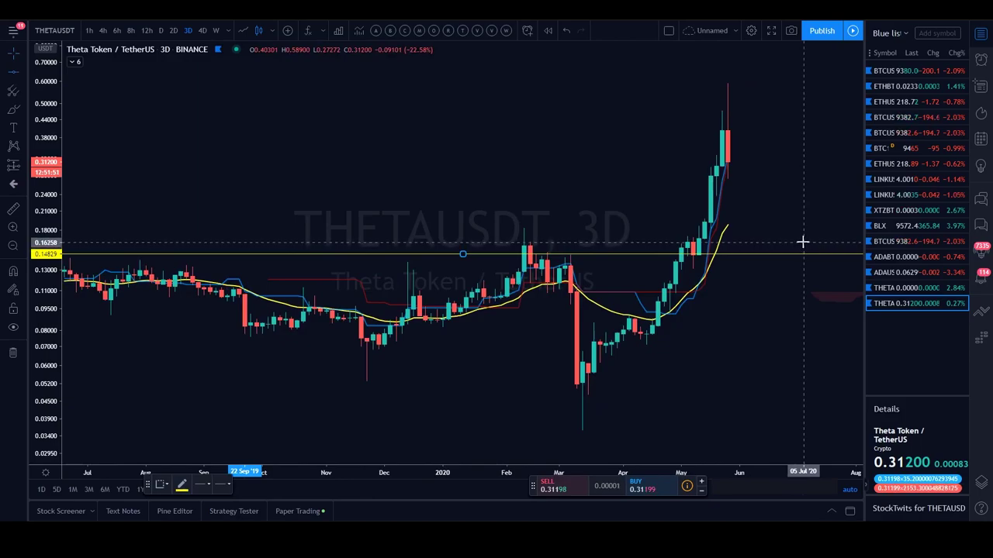
scroll(720, 328, up, 2)
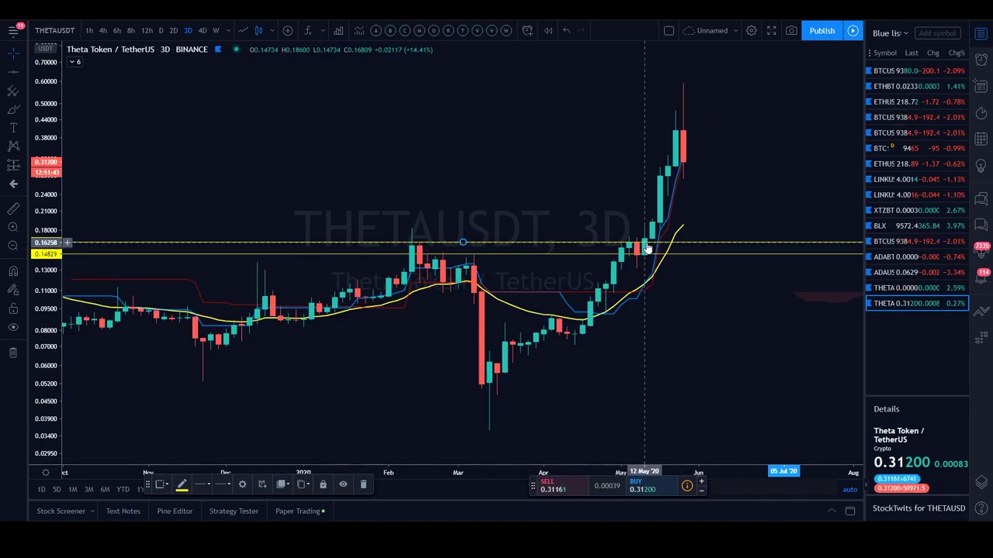
scroll(757, 314, up, 5)
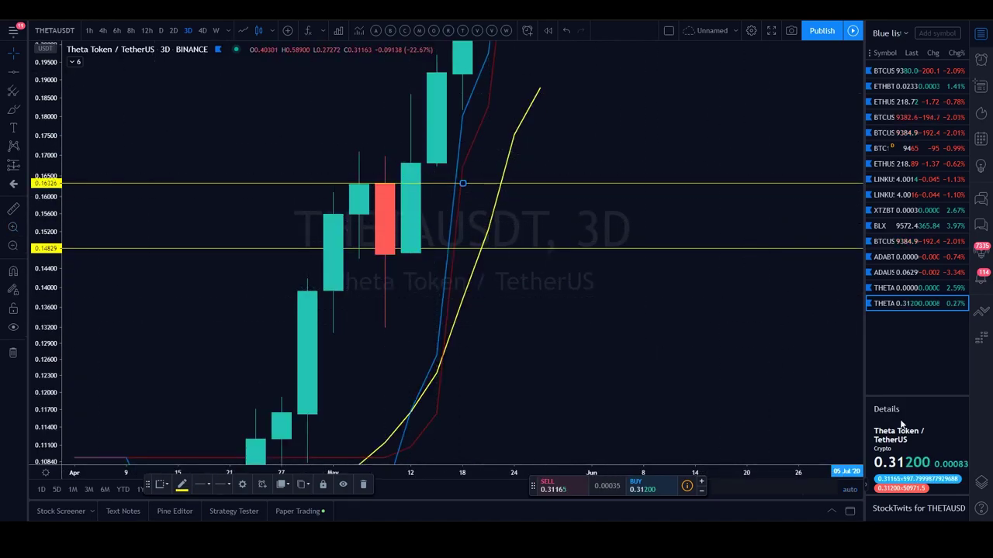
scroll(603, 277, down, 5)
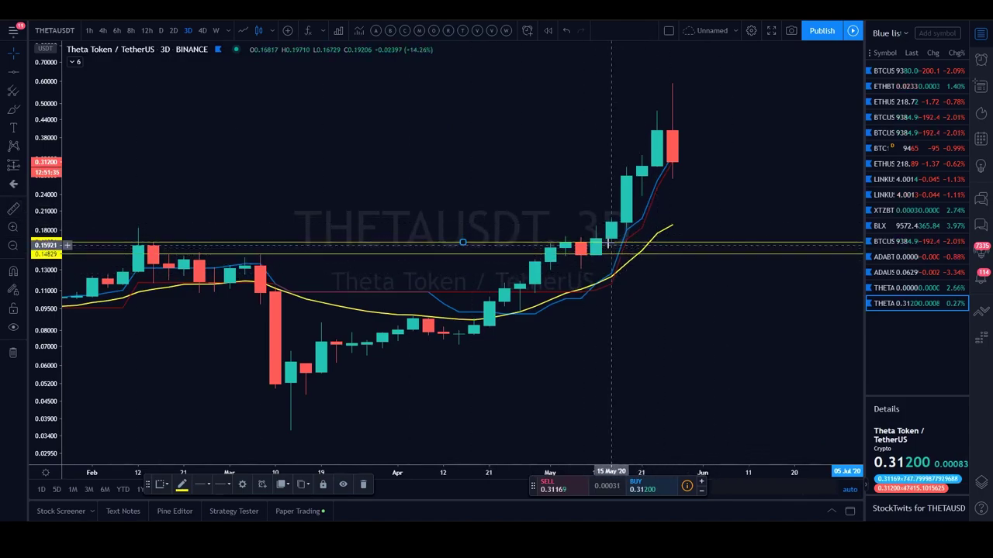
Measure the price rise from the 0.16326 line at the mid-May breakout to the top of the late-May wick.
click(13, 208)
click(595, 242)
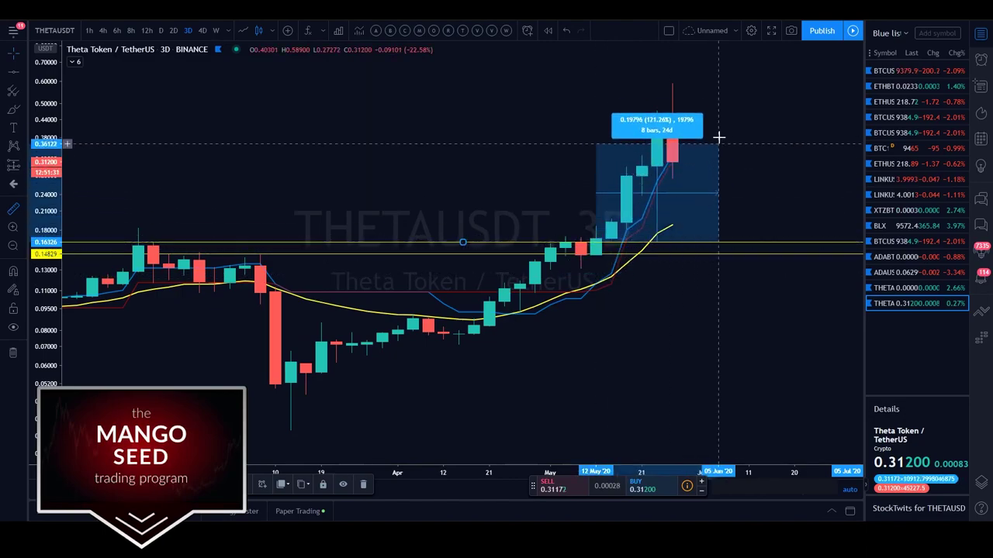
click(732, 85)
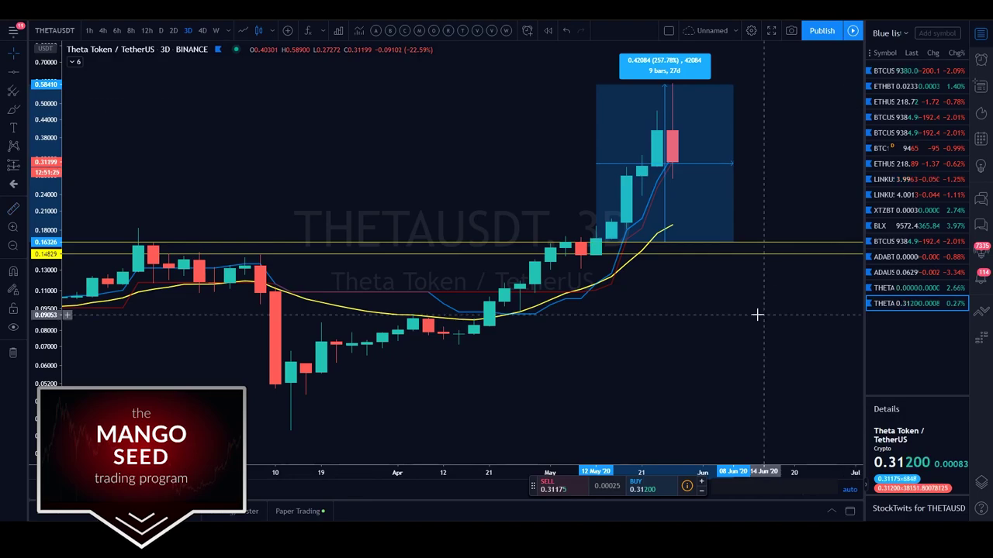
scroll(758, 315, down, 4)
scroll(758, 315, down, 3)
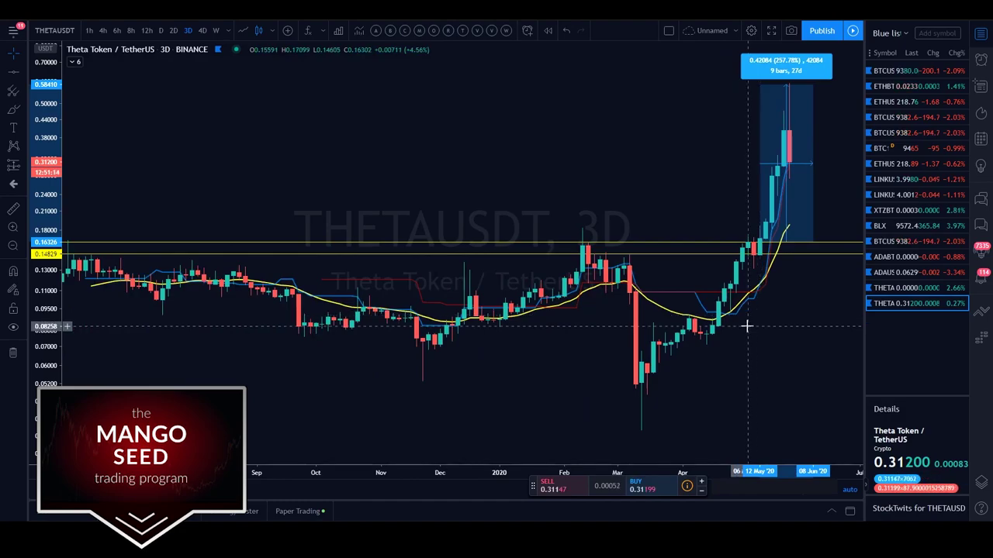
scroll(746, 327, down, 2)
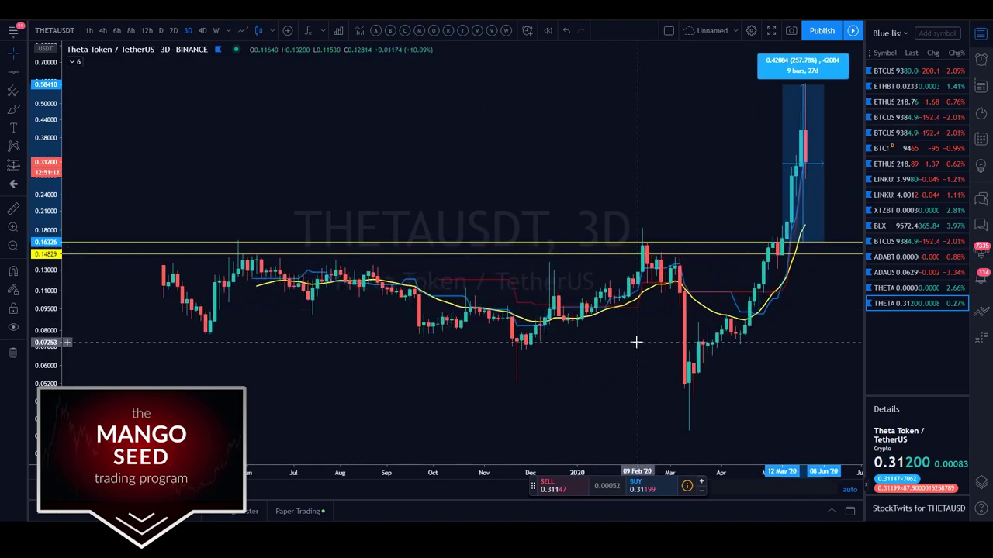
drag(636, 341, 600, 343)
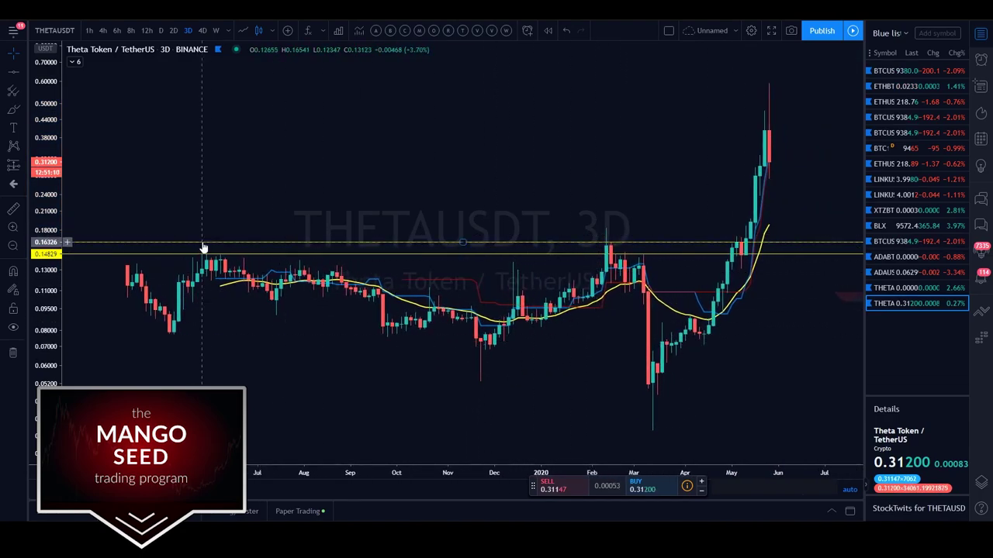
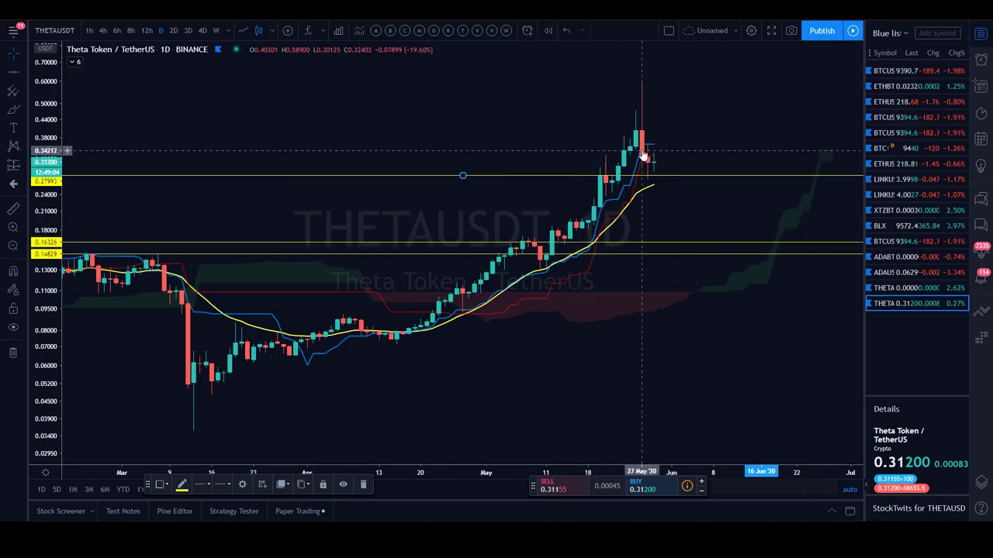
Draw a horizontal line on the daily chart at about 0.36111, level with the flat blue indicator line.
drag(643, 159, 622, 155)
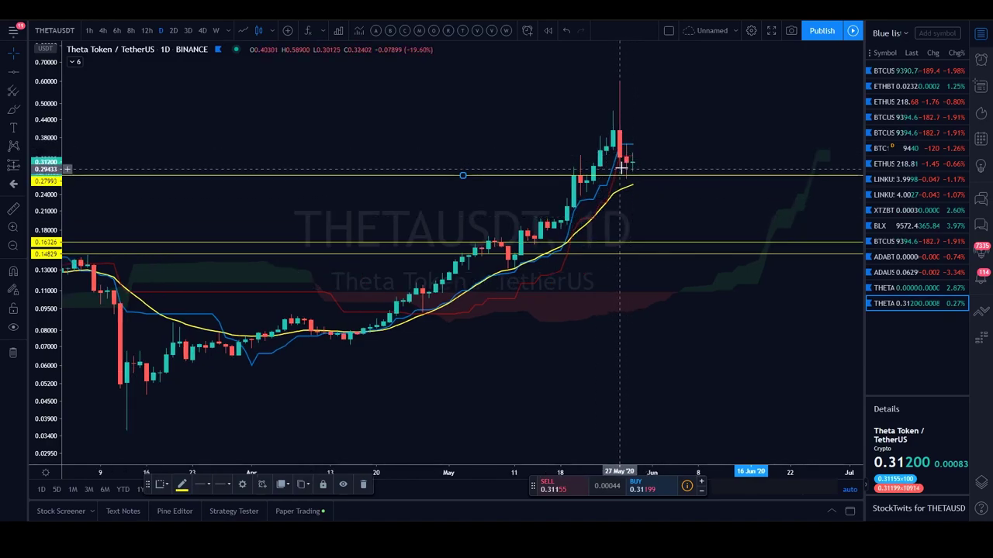
scroll(628, 159, up, 3)
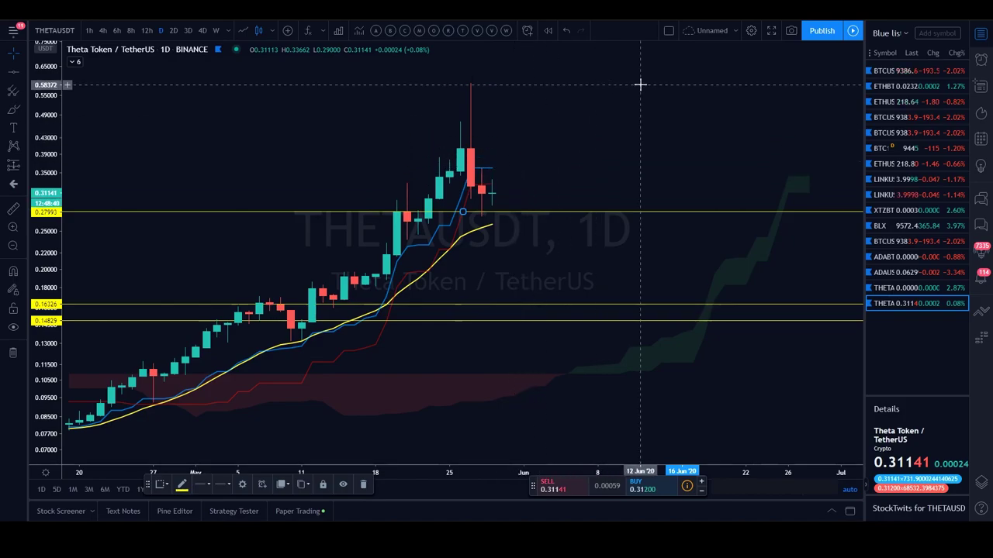
click(12, 71)
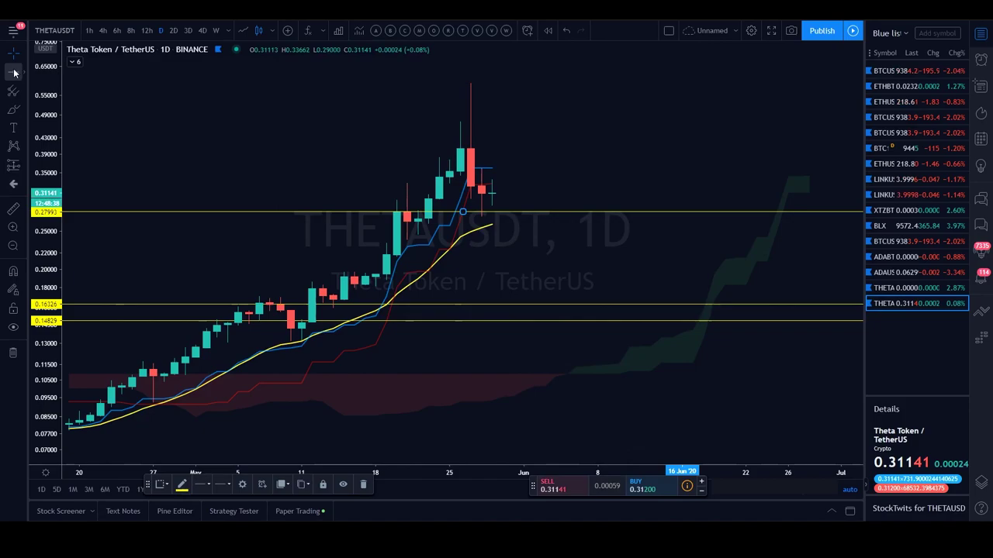
click(577, 167)
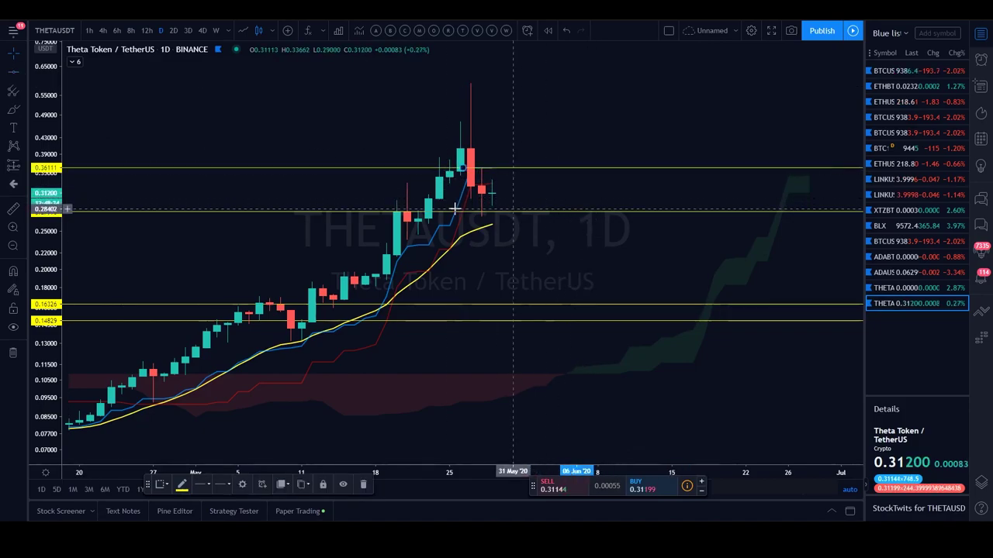
Circle the latest candle lows at the 0.27993 line with the green brush, and delete the drawing.
scroll(297, 191, down, 2)
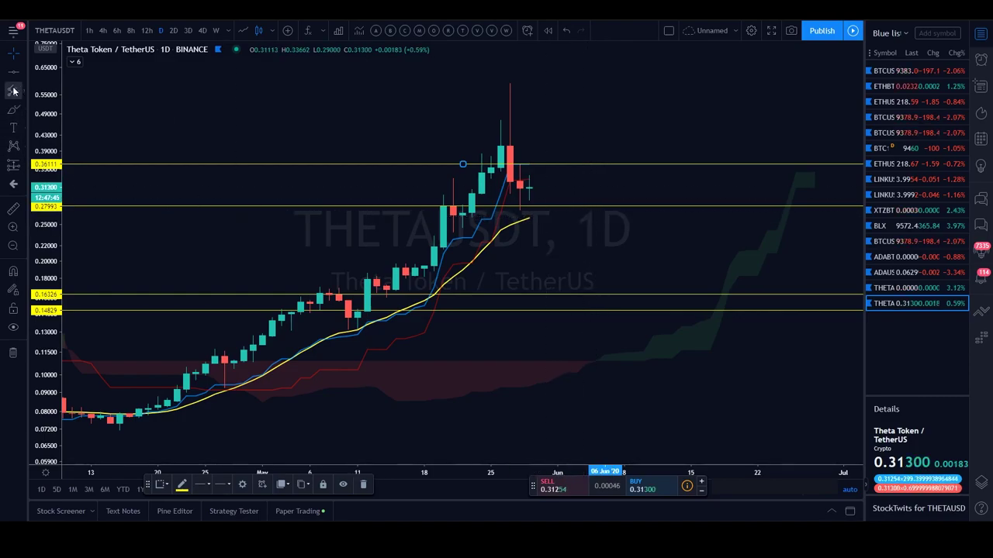
click(13, 110)
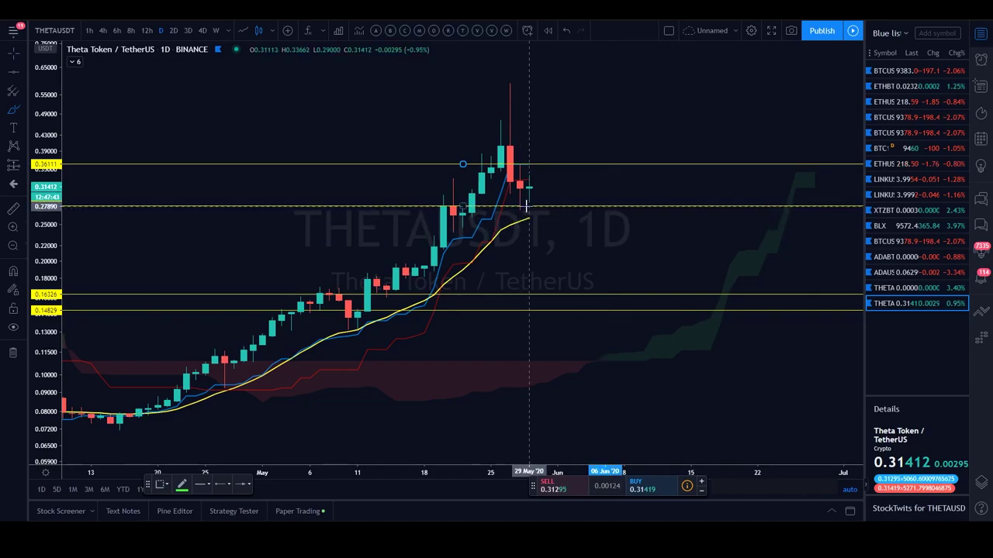
drag(526, 205, 524, 205)
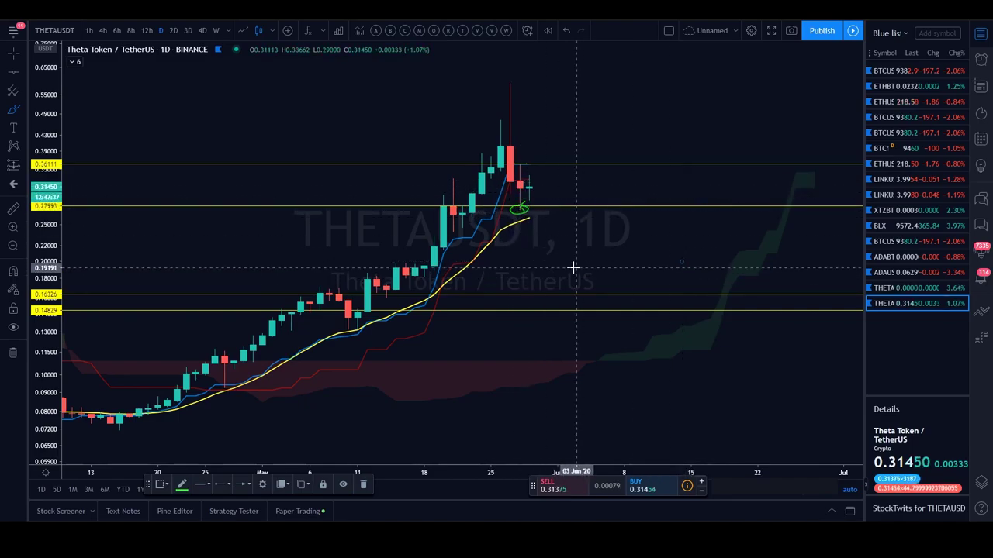
key(Delete)
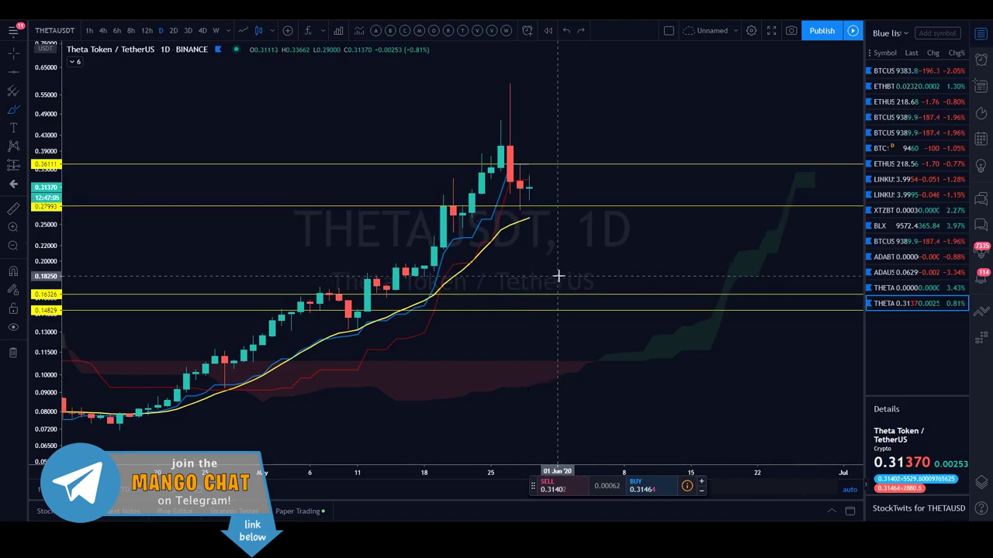
Add a horizontal line at about 0.19251, along the mid-May candle tops before the breakout.
click(13, 71)
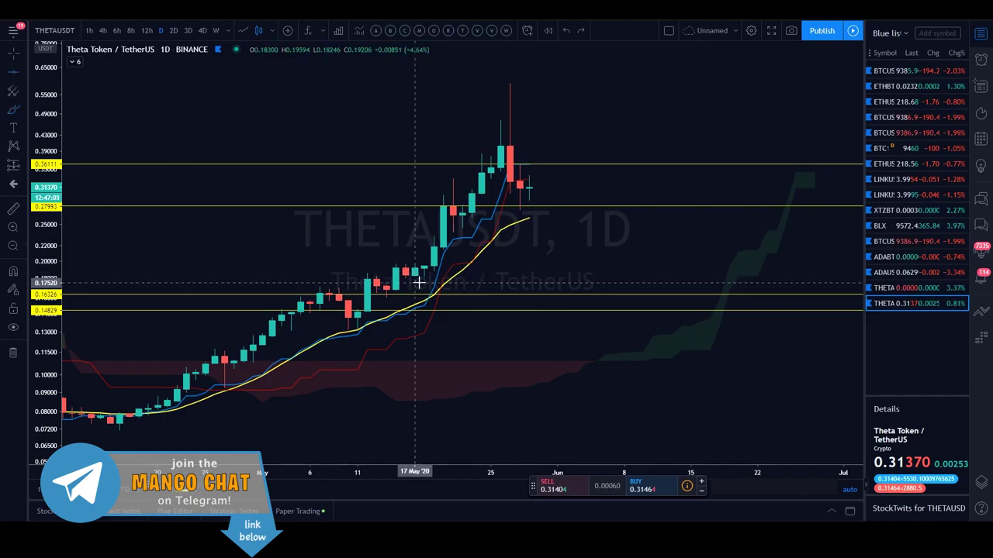
click(462, 268)
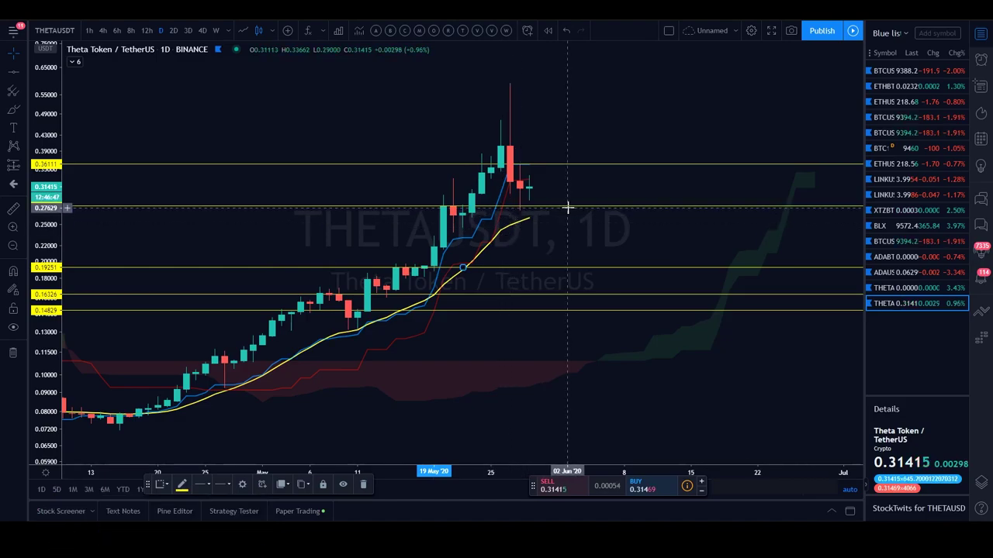
Brush a green projection from the end of the yellow moving average up to the 0.27993 line, and delete it.
scroll(530, 209, down, 1)
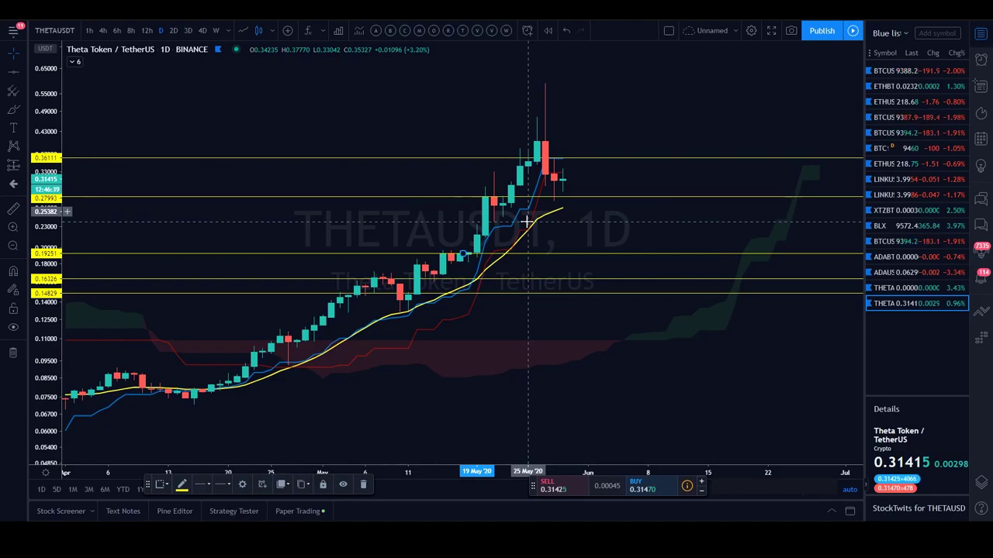
click(14, 112)
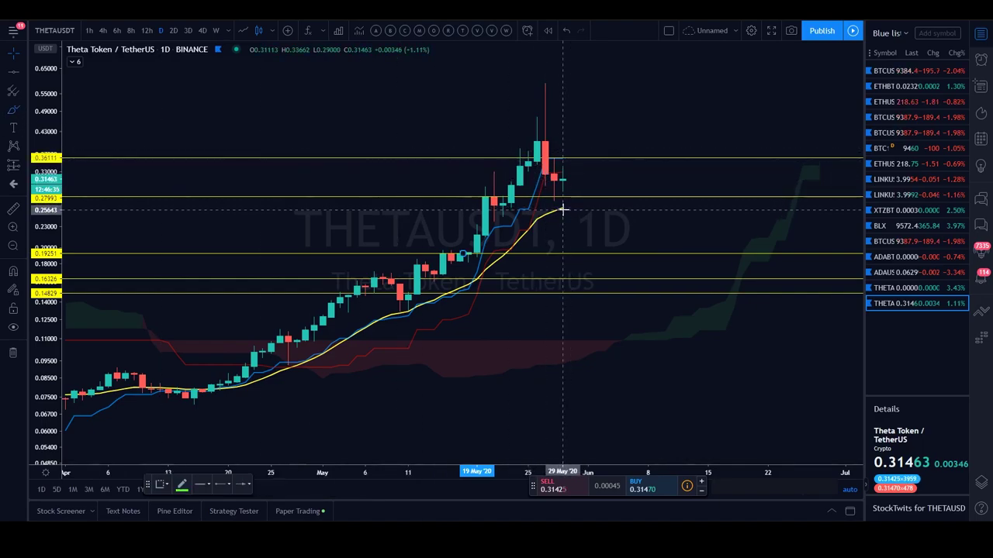
drag(564, 208, 588, 196)
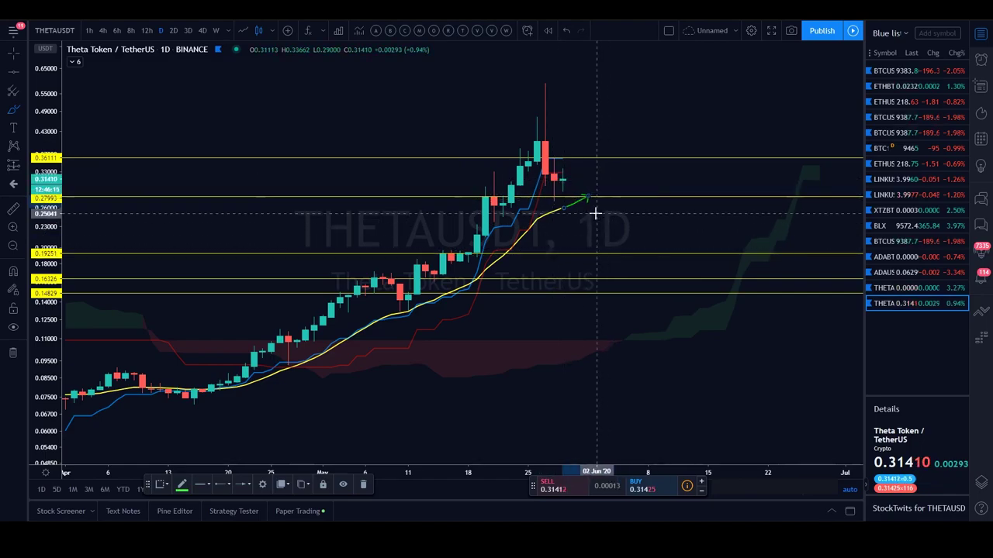
key(Delete)
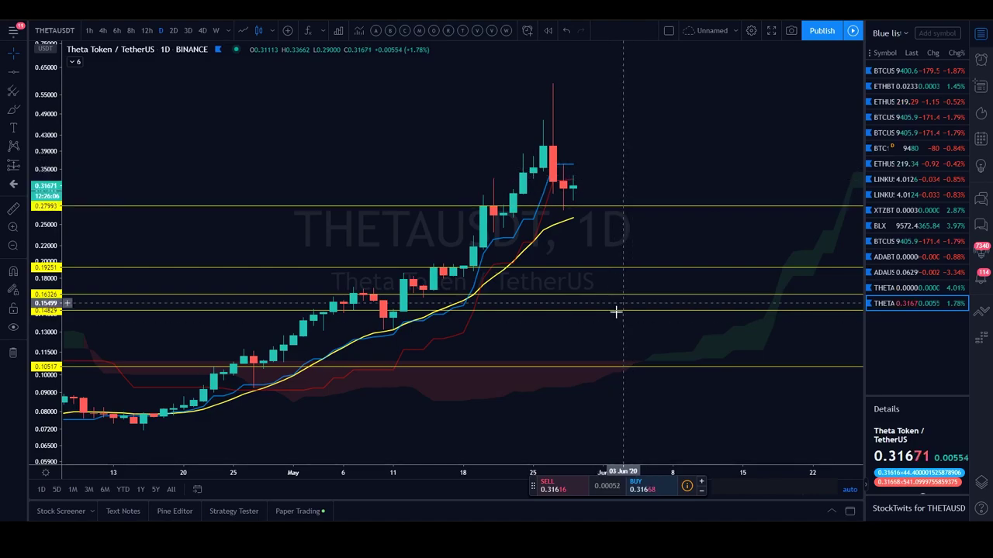
Switch to the THETABTC chart and measure the daily drop from the May peak wick to the latest candle lows.
click(916, 290)
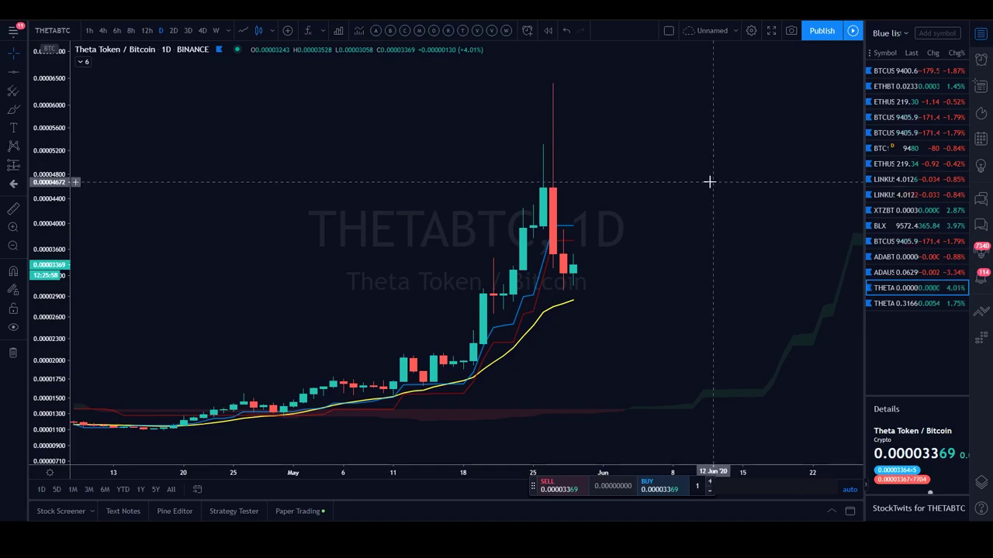
scroll(710, 183, down, 3)
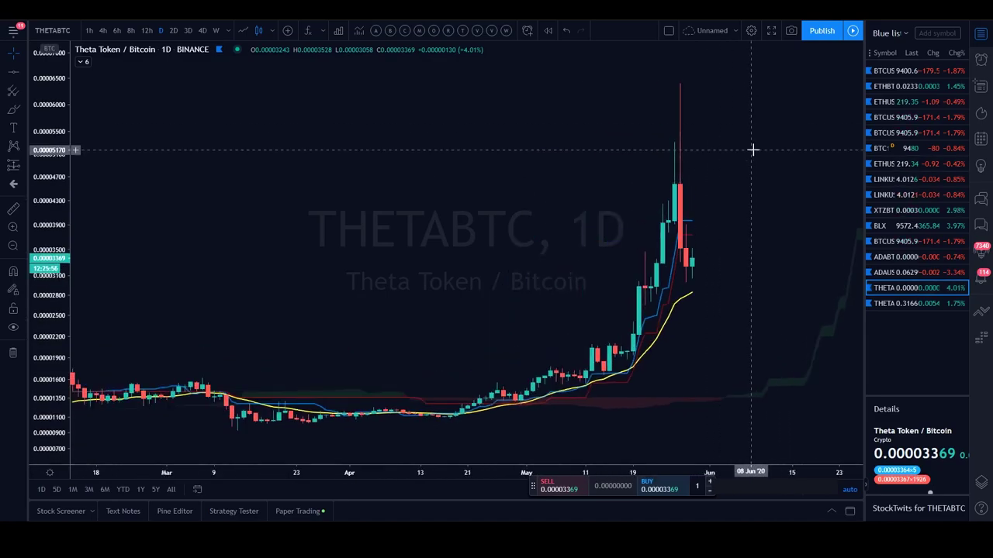
drag(753, 148, 695, 151)
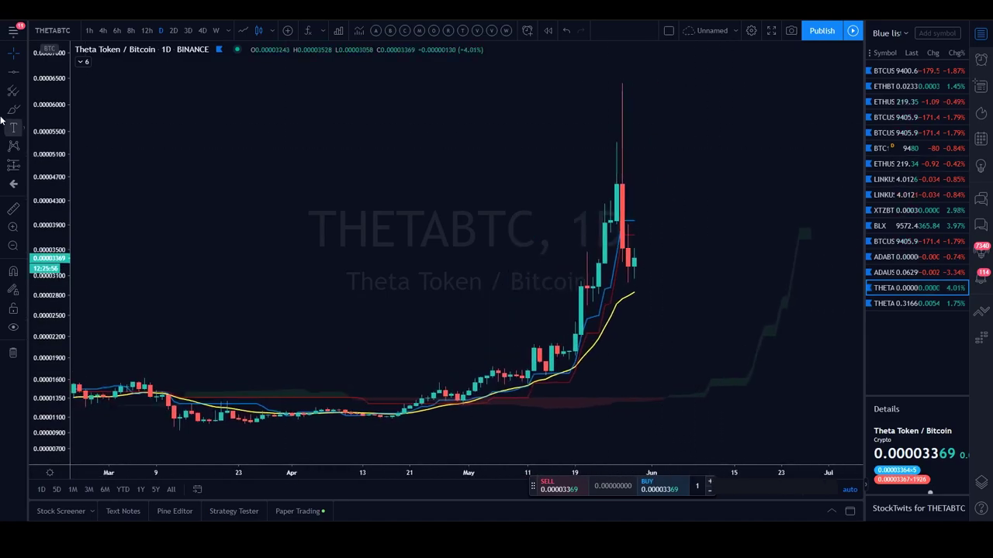
click(605, 83)
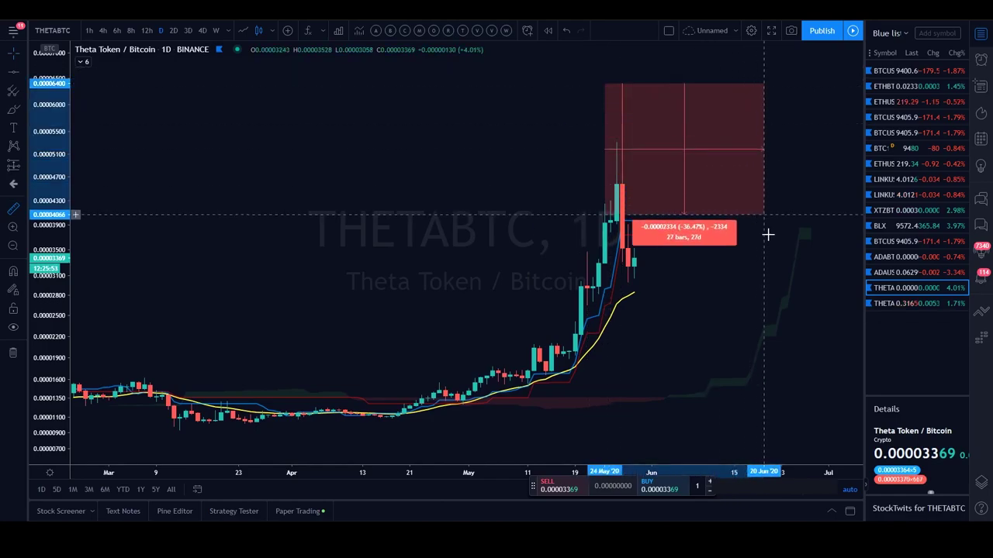
click(766, 282)
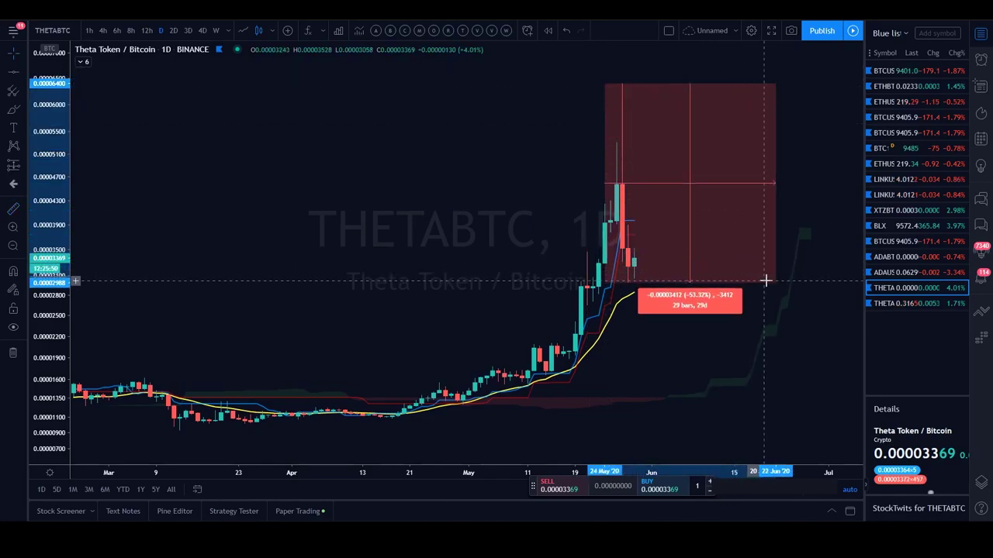
click(806, 390)
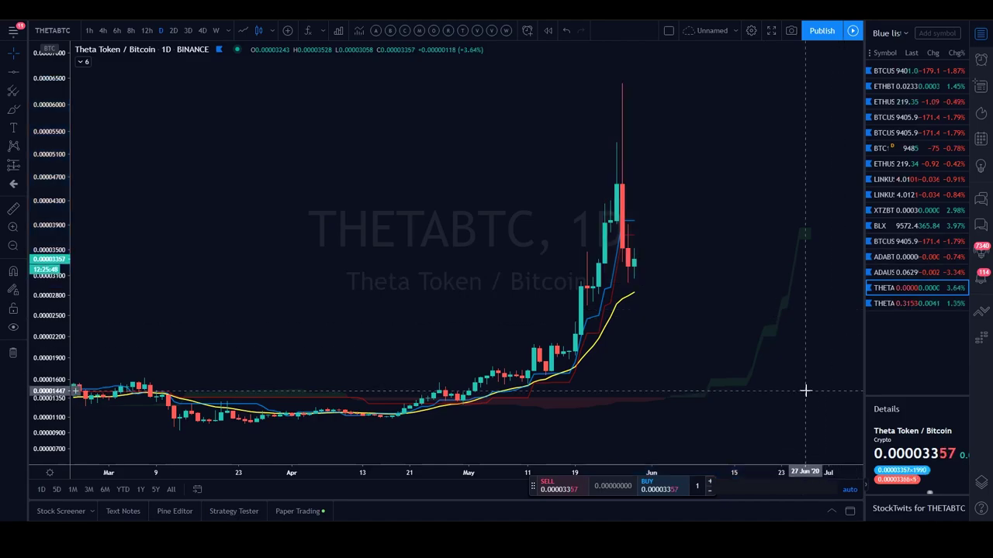
Add a horizontal line at about 0.00002101 on the daily THETABTC chart, along the mid-May candle tops before the breakout.
scroll(805, 390, up, 2)
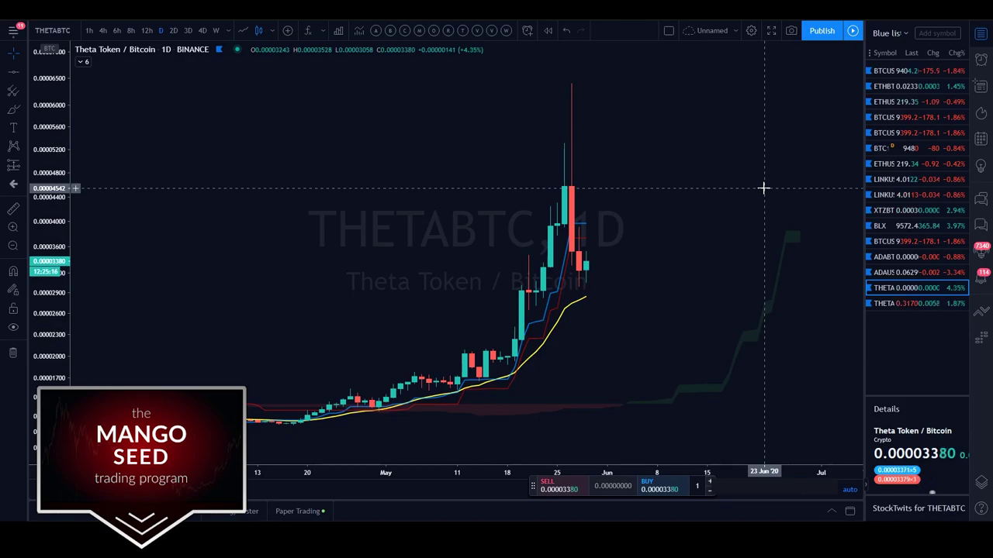
drag(625, 256, 594, 262)
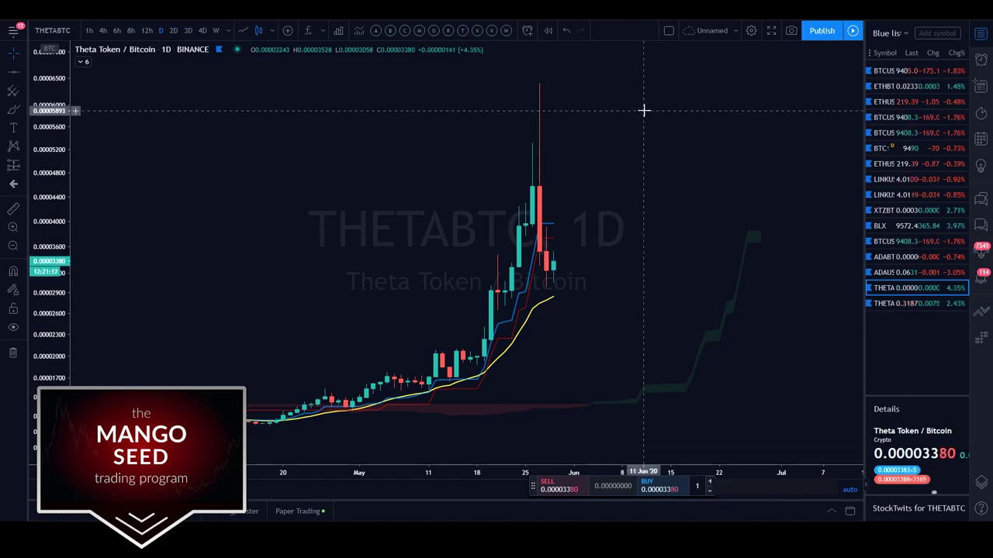
scroll(675, 249, down, 4)
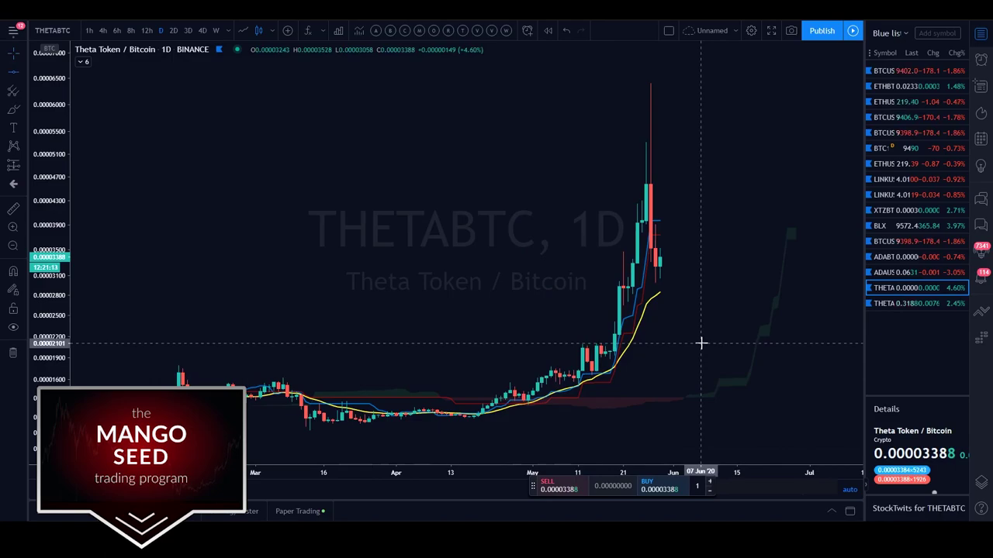
key(alt+h)
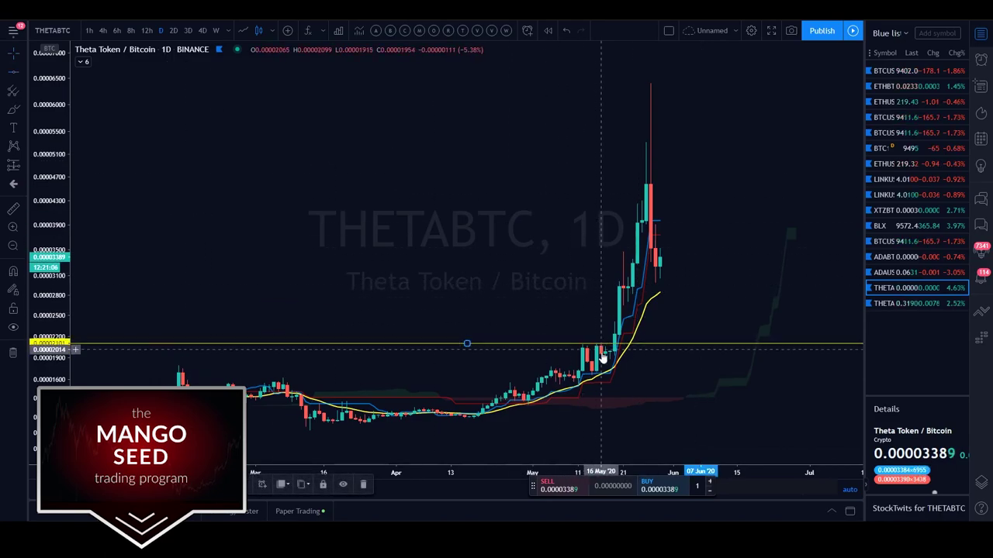
Measure the rise from the 0.00002101 line at the 19 May breakout up to the peak wick.
click(13, 208)
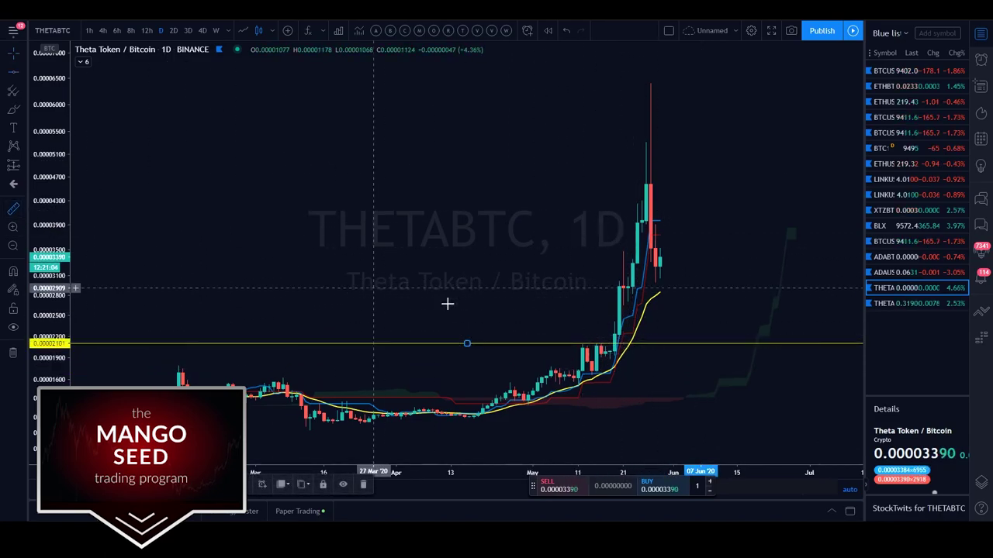
click(614, 343)
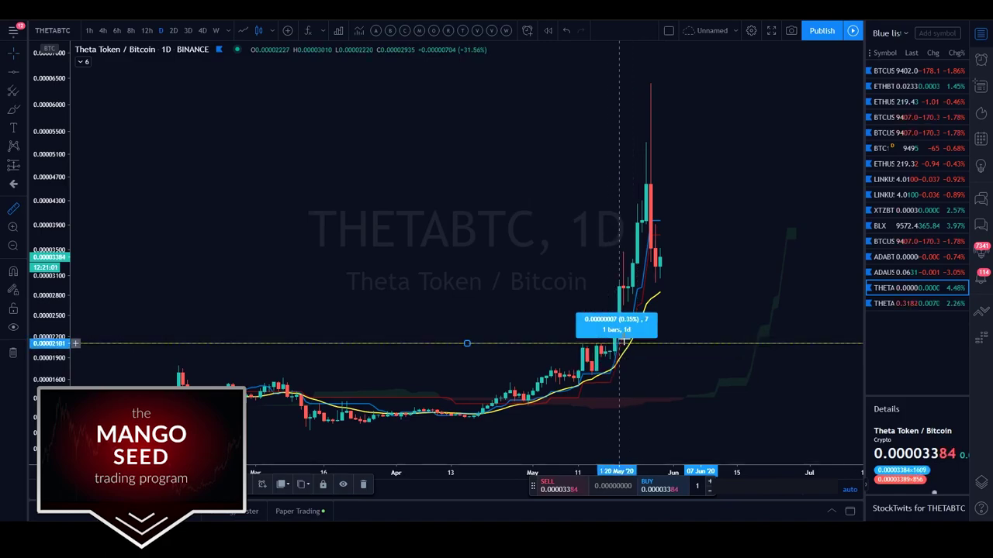
click(713, 80)
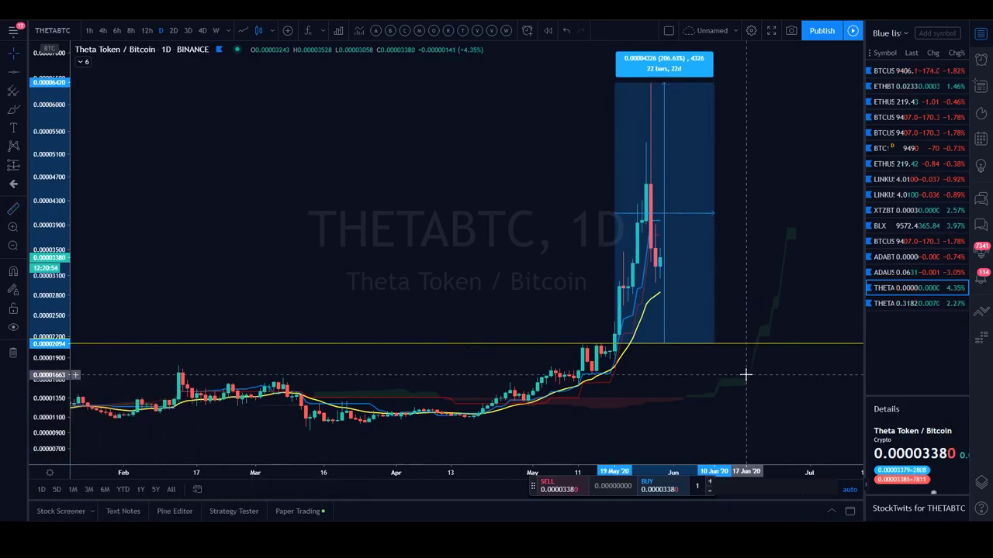
Switch the chart to the weekly timeframe and add a horizontal line at about 0.00002557.
scroll(658, 350, up, 2)
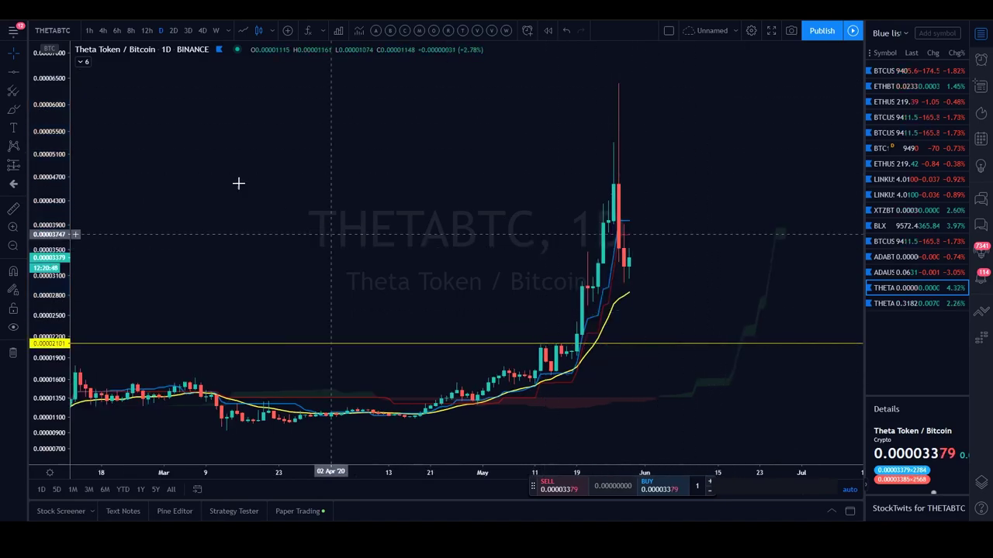
scroll(600, 289, down, 1)
scroll(599, 289, down, 2)
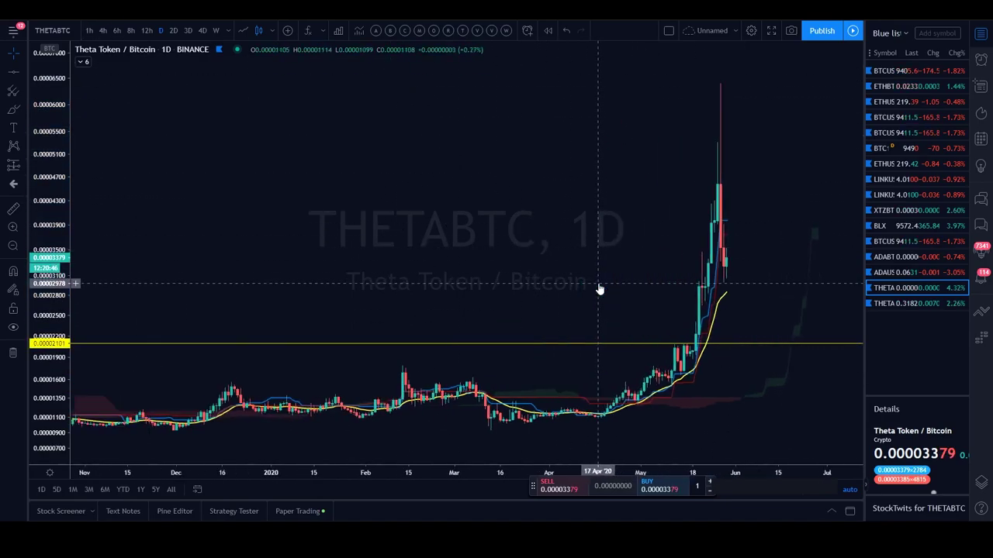
click(216, 30)
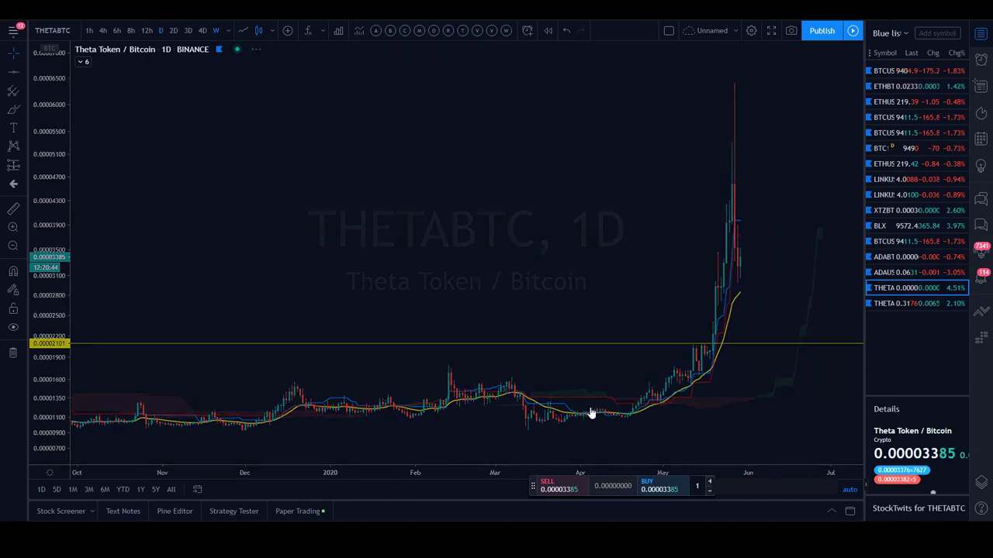
scroll(592, 411, up, 2)
click(13, 71)
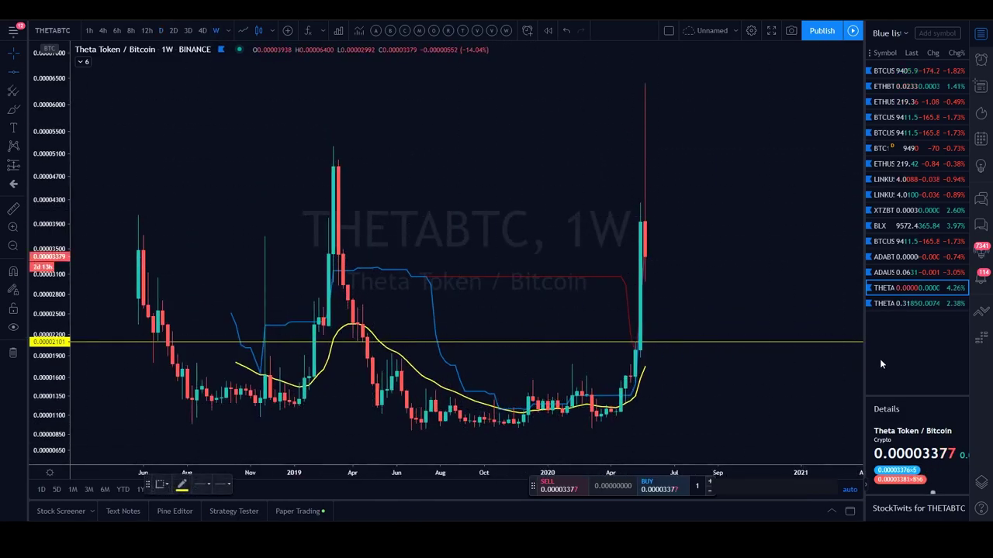
click(728, 310)
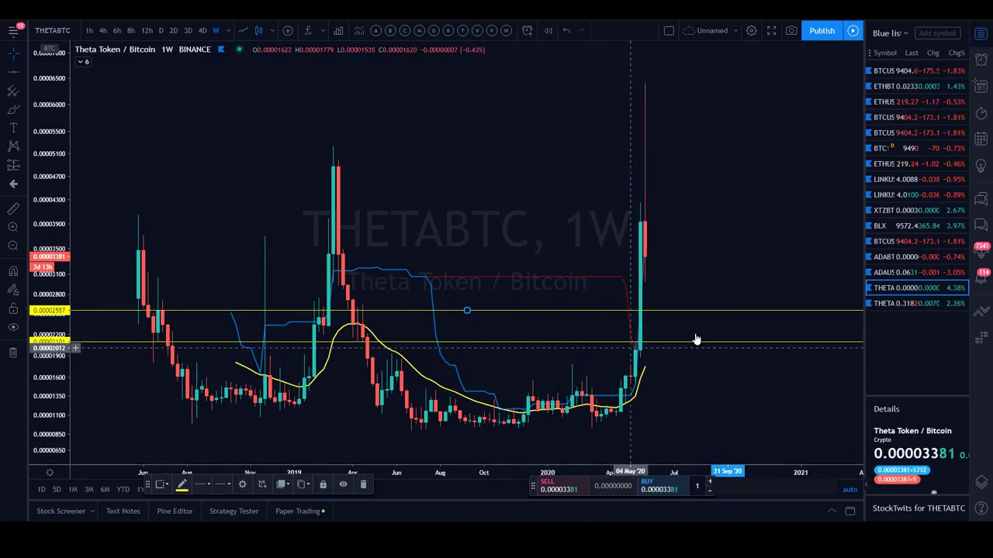
Measure the weekly drop from the peak wick to the latest candle's low, and dismiss the measurement.
click(13, 208)
click(646, 82)
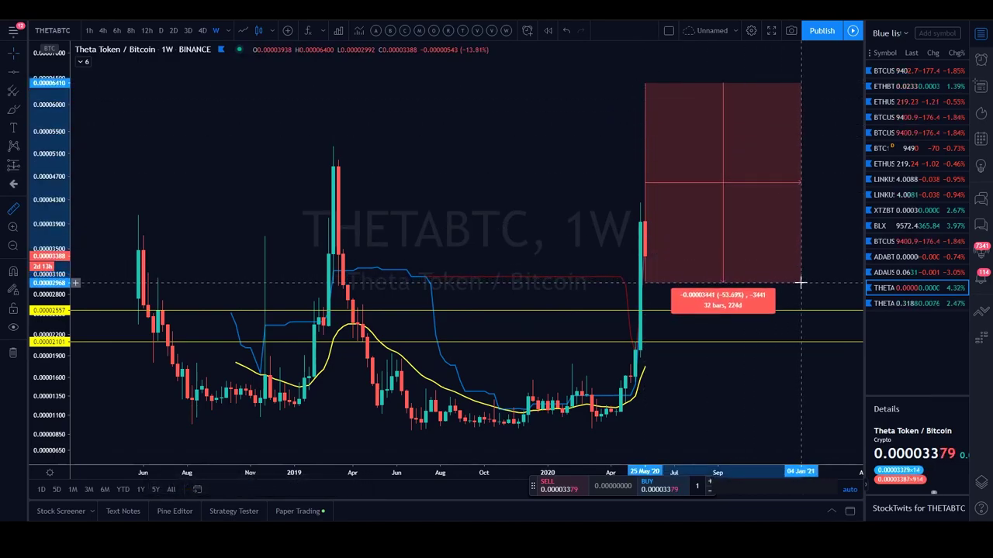
key(Escape)
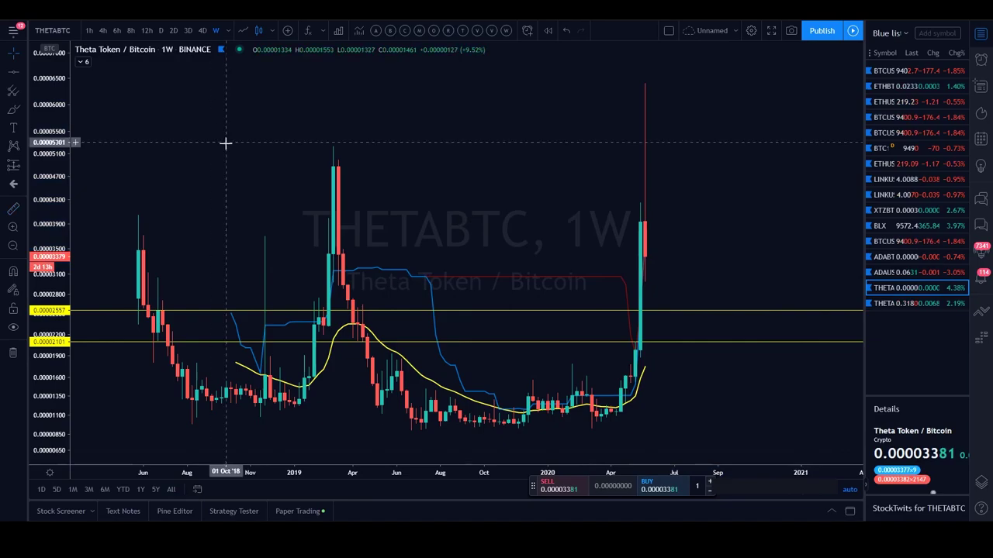
Return to the daily chart, circle the 21 May candle lows above the 0.00002557 line with the green brush, and delete the drawing.
click(161, 30)
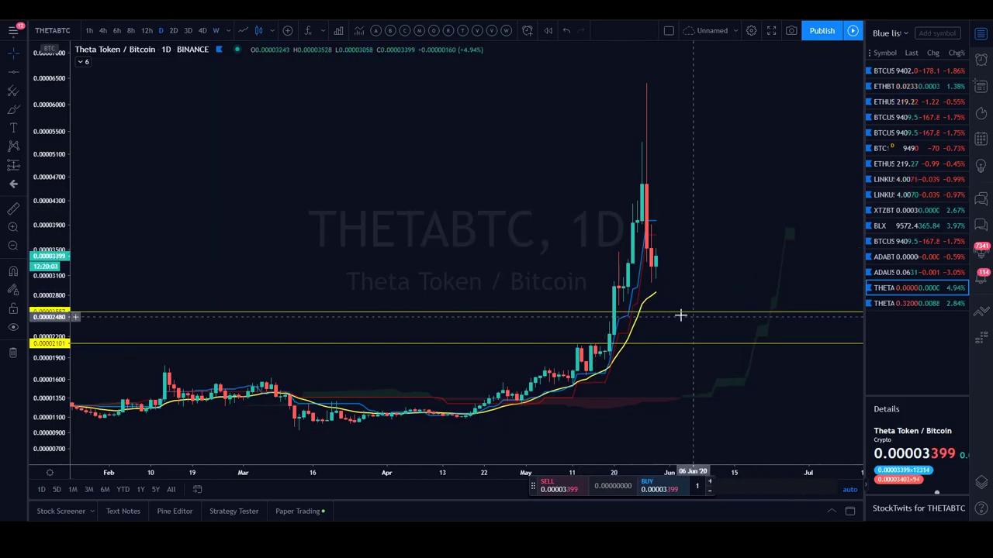
click(13, 109)
mouse_move(634, 295)
mouse_down()
mouse_move(609, 308)
mouse_move(627, 315)
mouse_move(638, 299)
mouse_move(618, 310)
mouse_up()
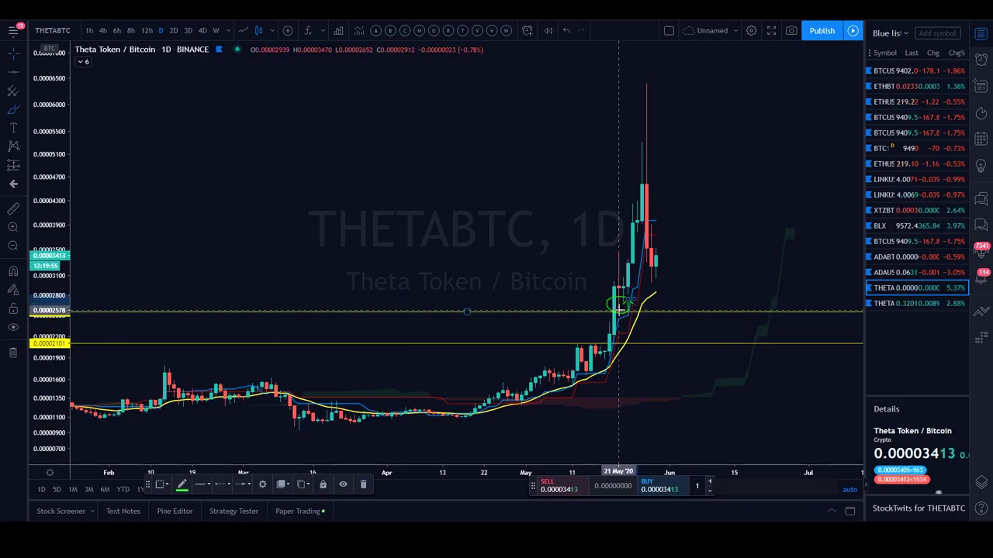
key(Delete)
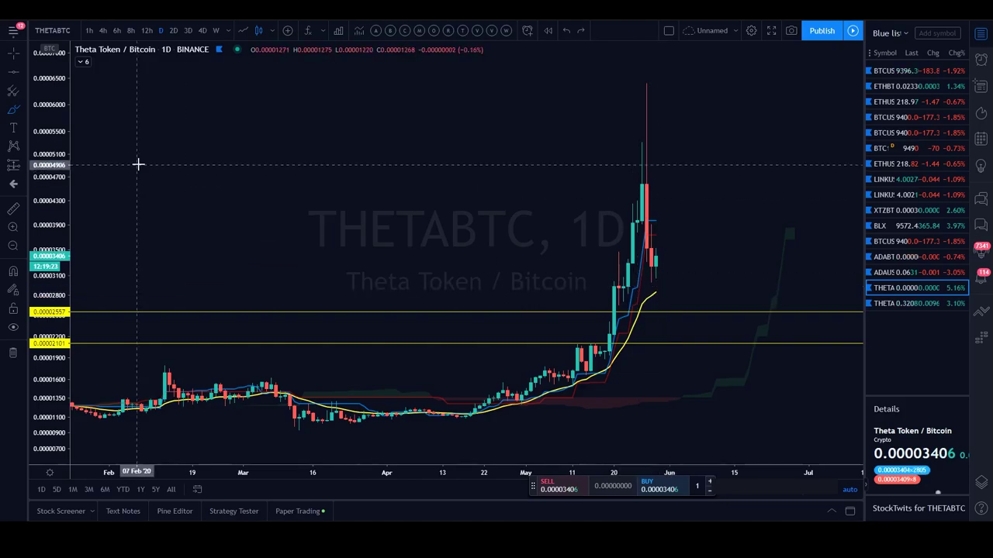
Brush a green rising projection from the end of the yellow moving average to about 0.00005336, and undo the strokes.
drag(654, 294, 693, 232)
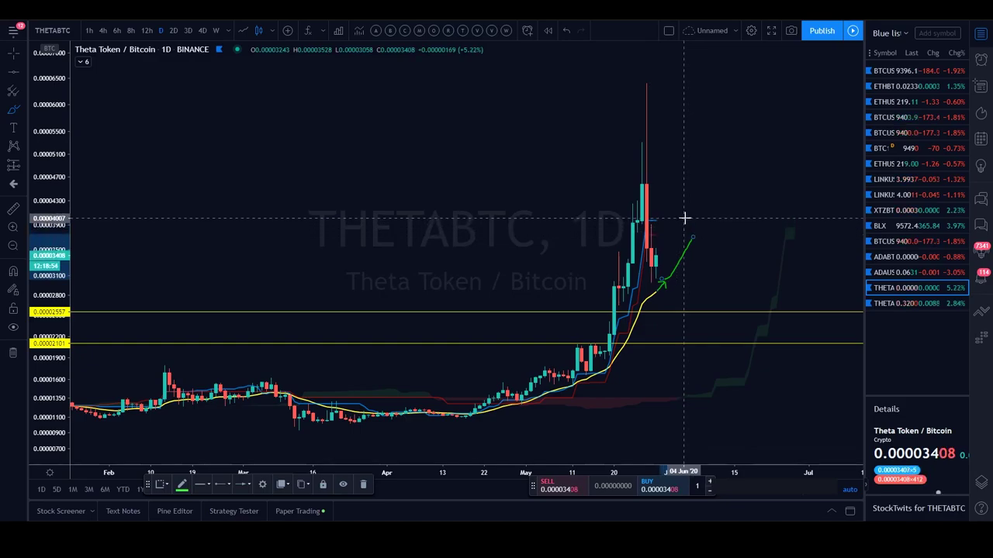
drag(701, 221, 710, 210)
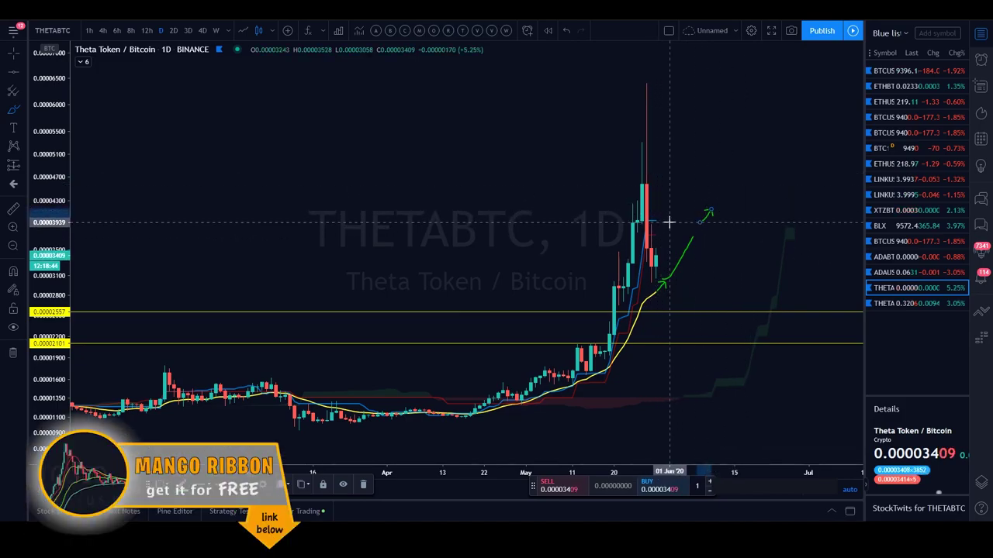
mouse_move(689, 214)
mouse_down()
mouse_move(726, 204)
mouse_move(750, 140)
mouse_up()
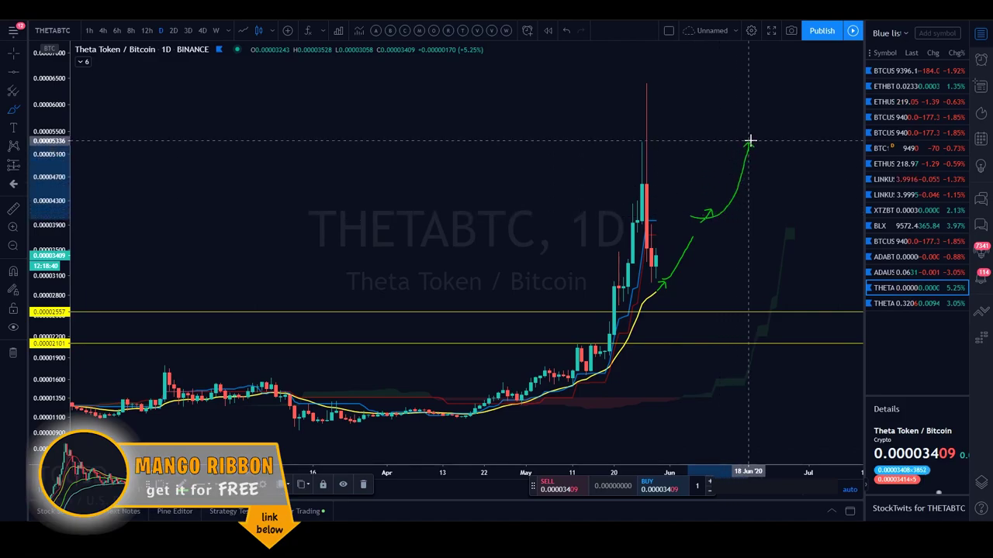
key(ctrl+z)
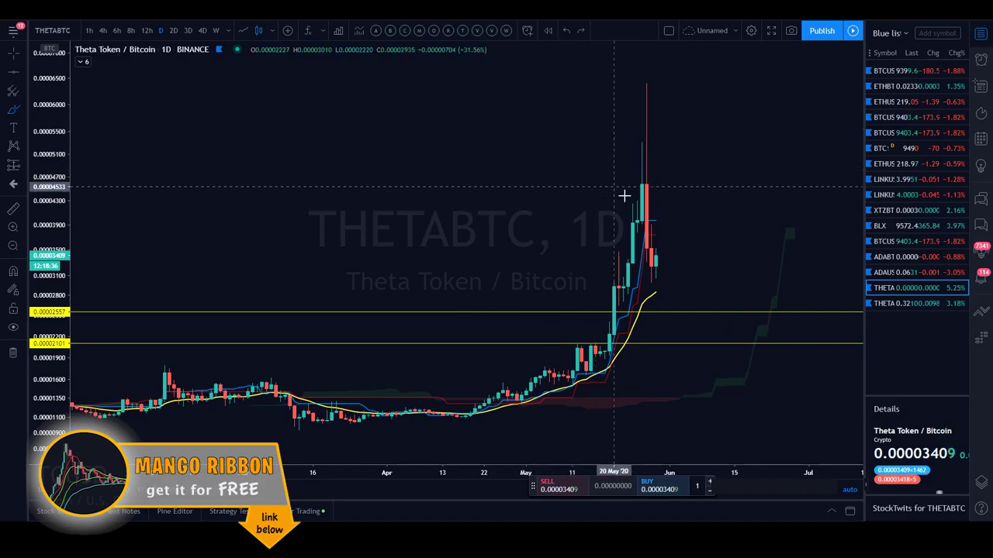
Circle the lows around 21 May with the green brush, and measure from the latest candle lows down toward the cloud.
mouse_move(630, 293)
mouse_down()
mouse_move(607, 302)
mouse_move(626, 309)
mouse_up()
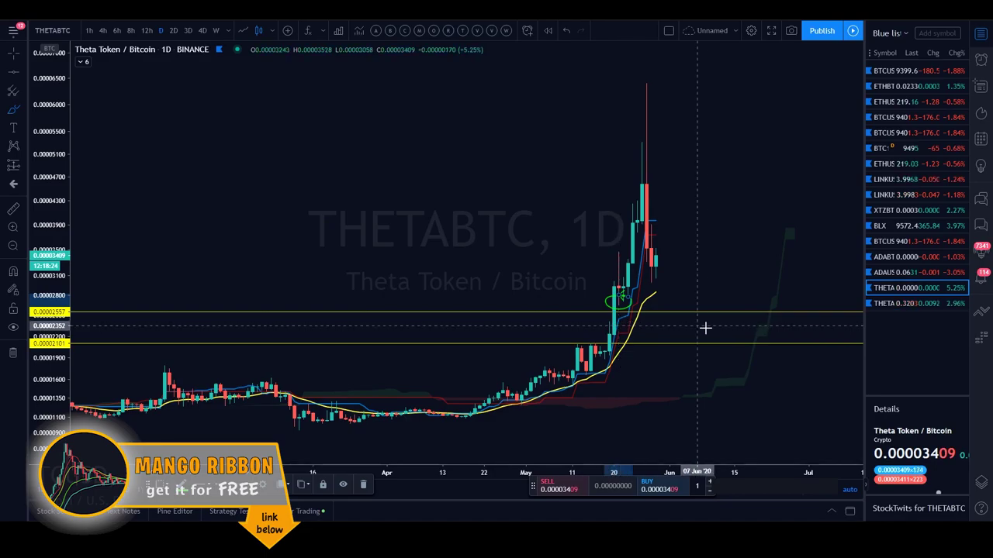
click(12, 209)
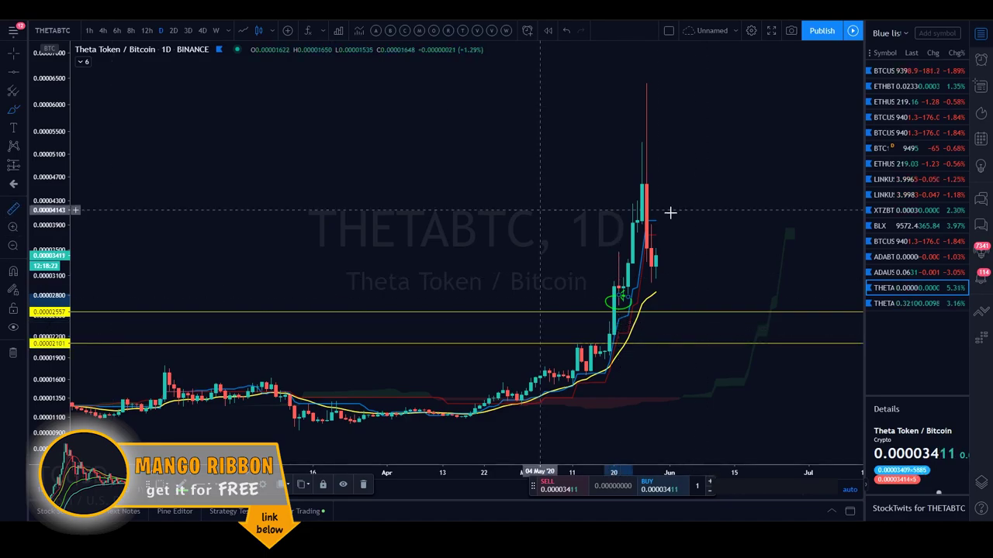
click(641, 290)
click(663, 398)
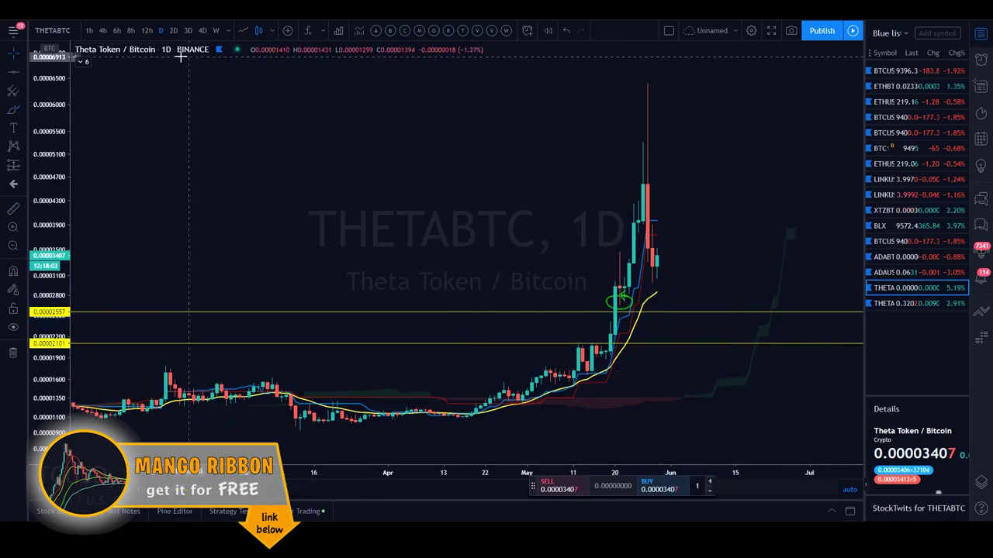
Switch the chart to the 4-hour timeframe and add a horizontal line at 0.00003110, near the latest candle lows.
click(103, 31)
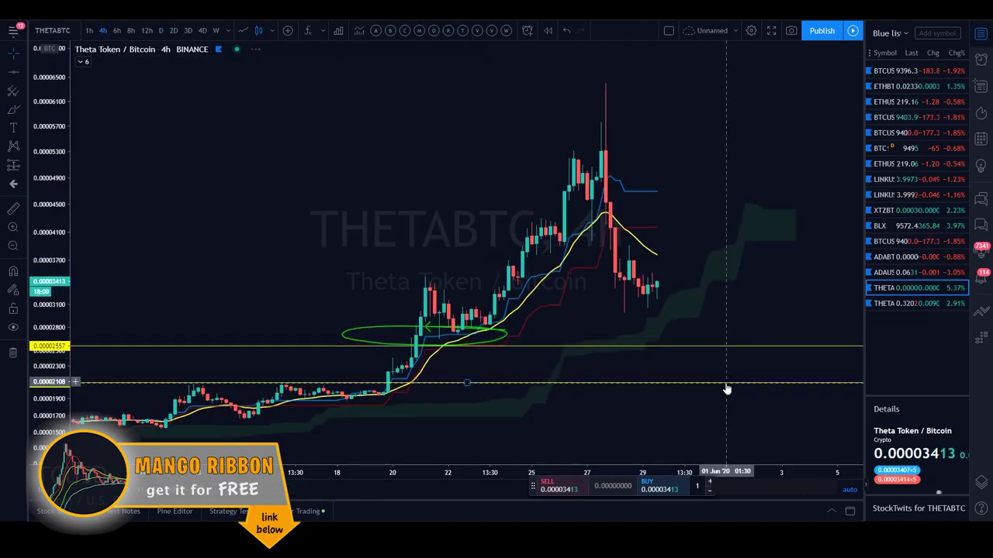
scroll(719, 388, down, 2)
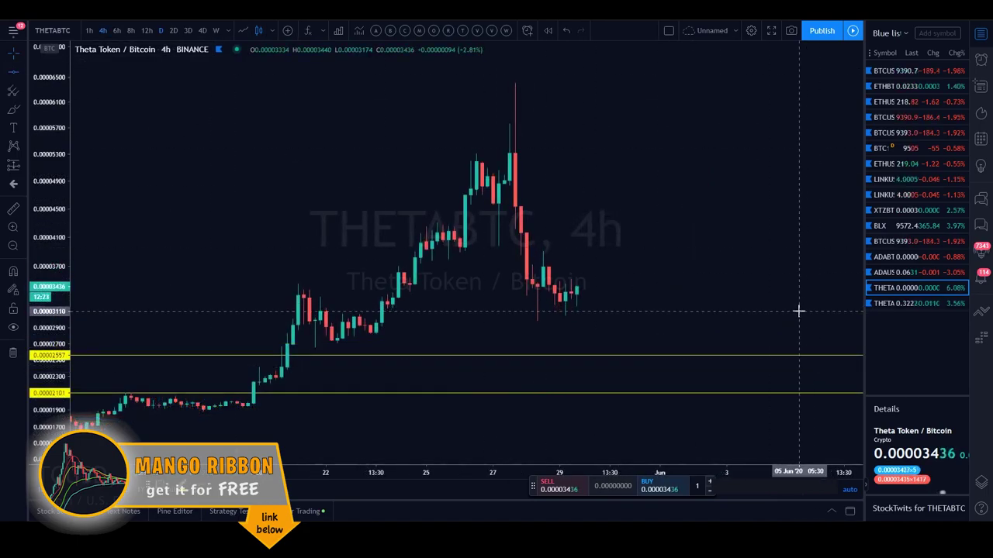
key(alt+h)
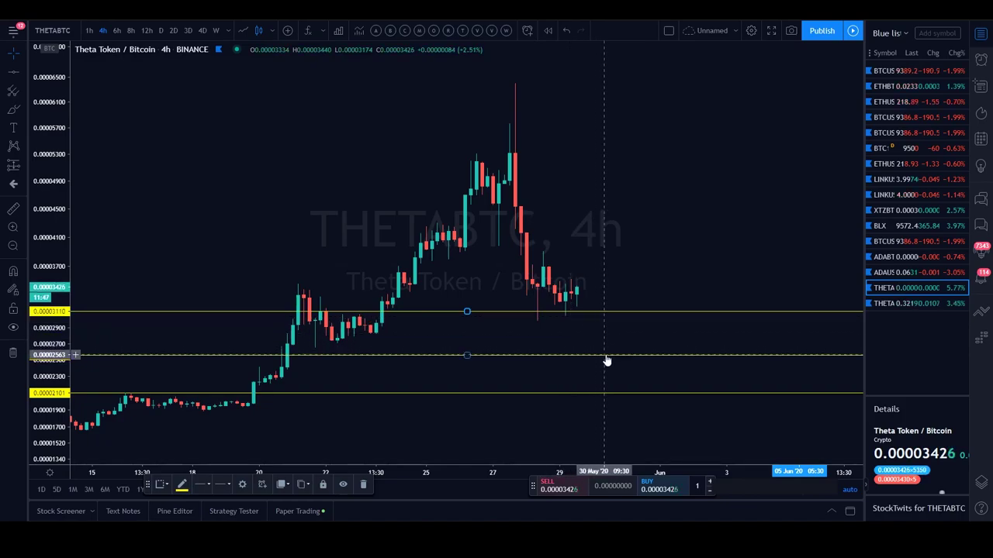
Measure the drop from the latest candle lows just below the 0.00003110 line down to the 0.00002557 line, and clear the measurement.
click(13, 208)
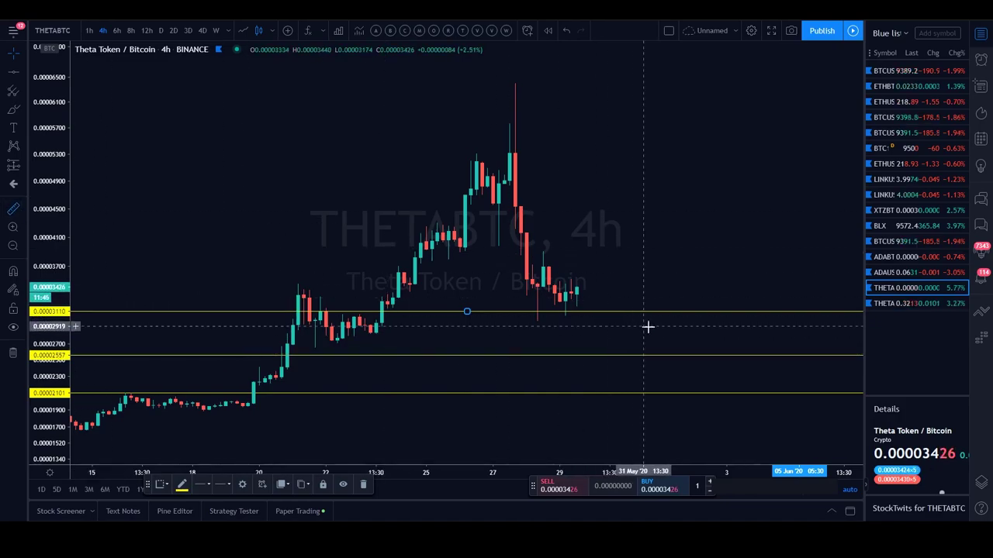
click(548, 320)
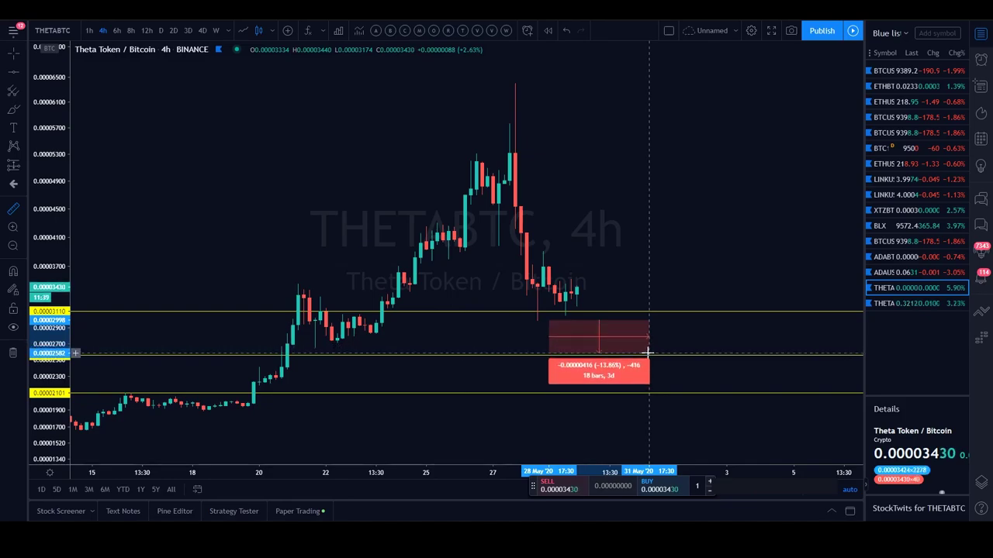
click(647, 358)
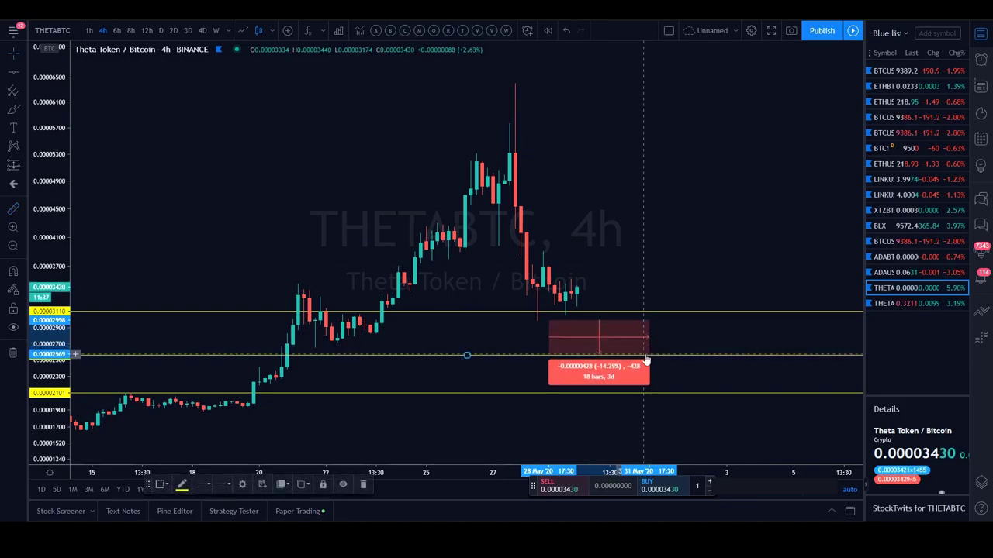
click(646, 359)
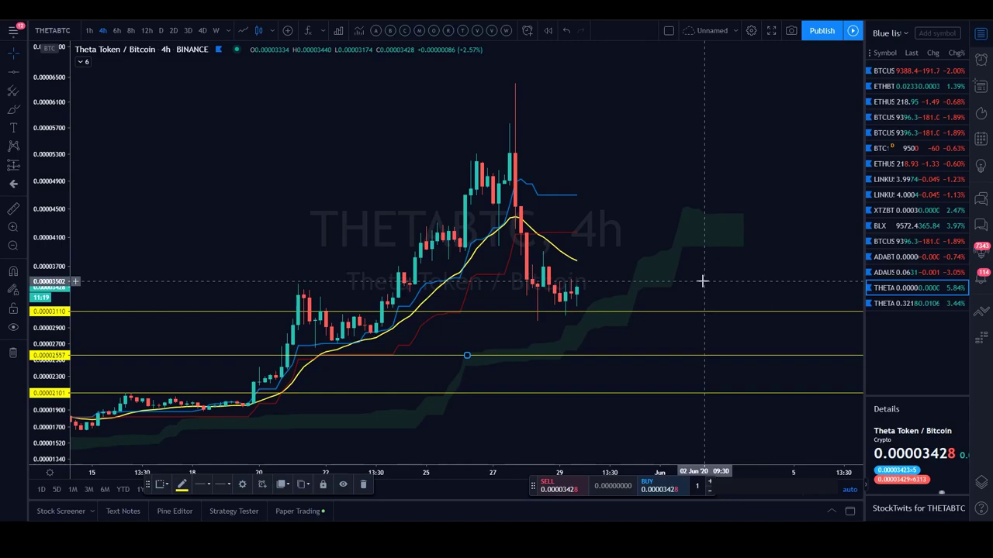
Expand the collapsed indicator list and show the hidden red moving average on the 4-hour chart.
click(84, 61)
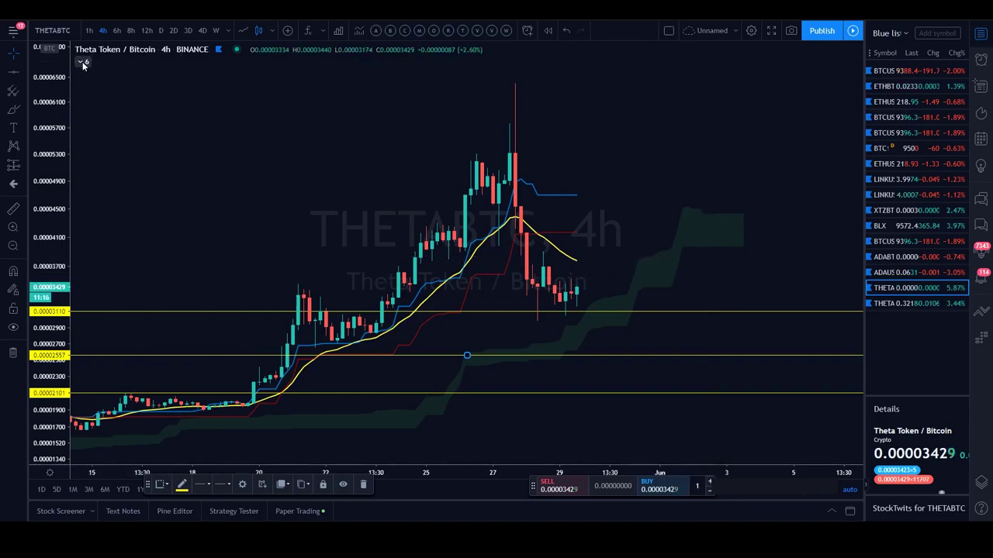
click(120, 87)
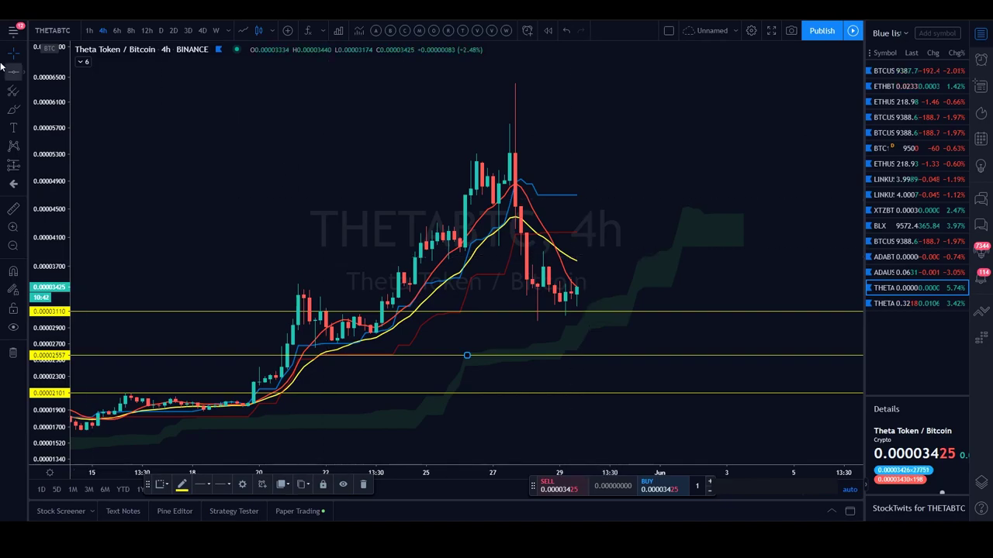
Brush a green rising arrow from the end of the yellow moving average to about 0.00003941, and delete it.
click(578, 262)
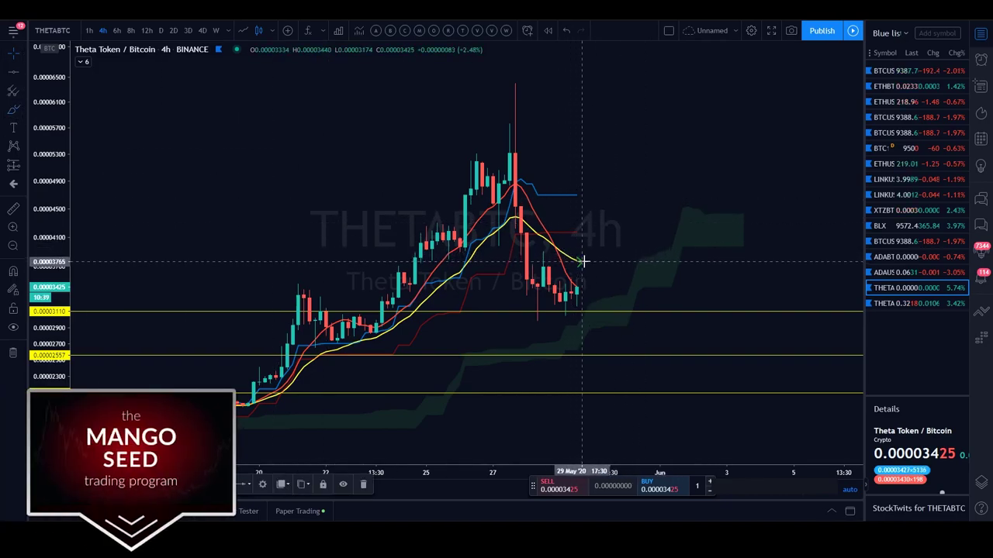
click(644, 246)
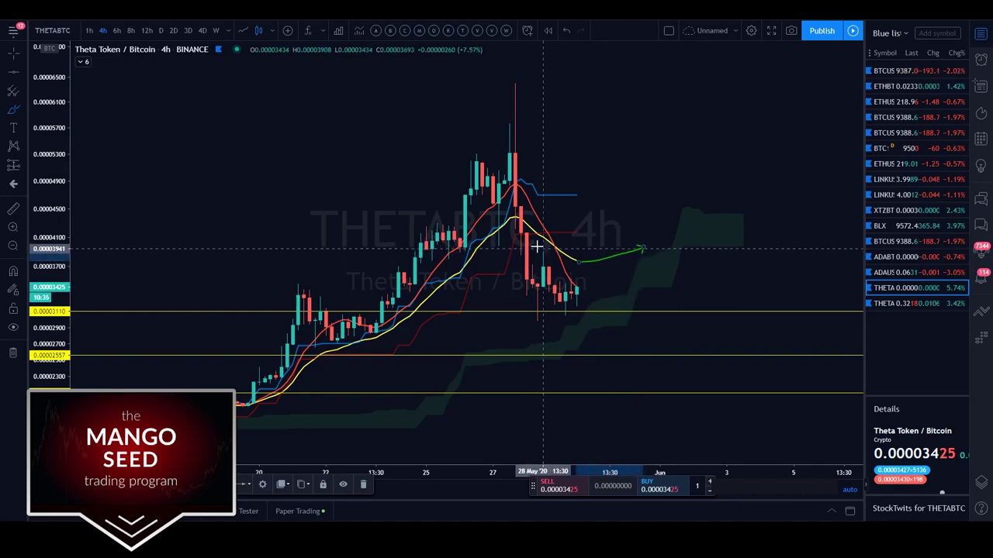
key(Delete)
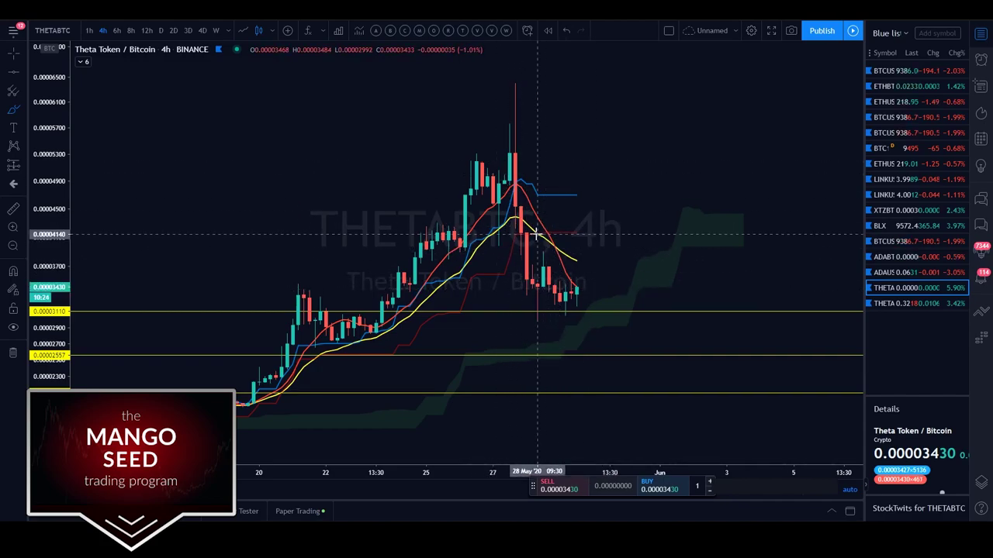
Brush green rising projections from the ends of the yellow and red moving averages toward a crossover, and undo the strokes.
click(582, 260)
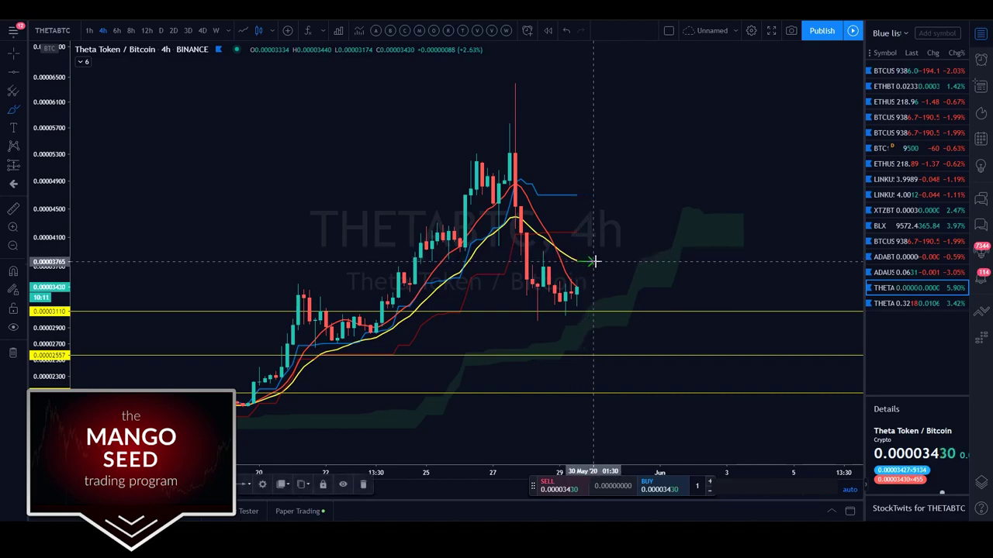
click(621, 252)
click(594, 288)
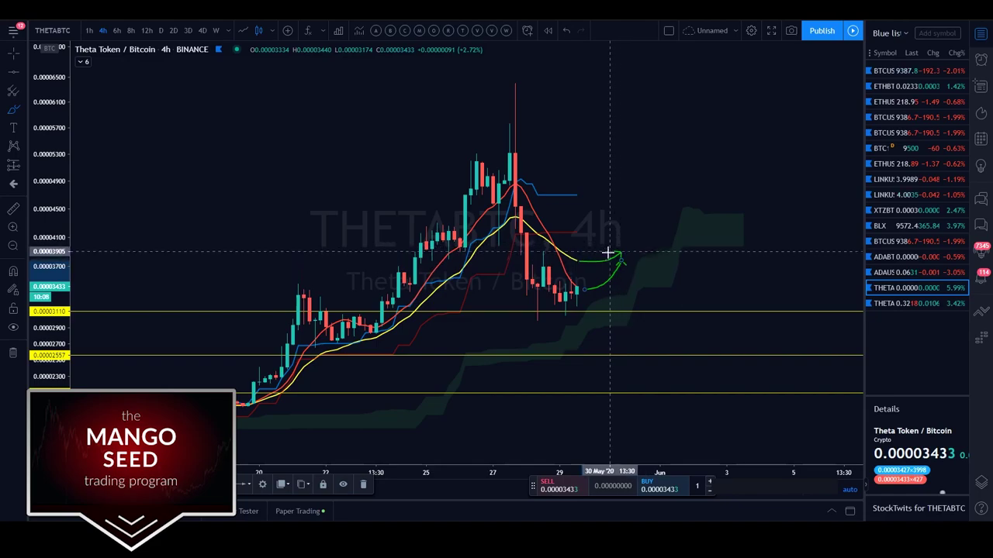
drag(628, 245, 631, 246)
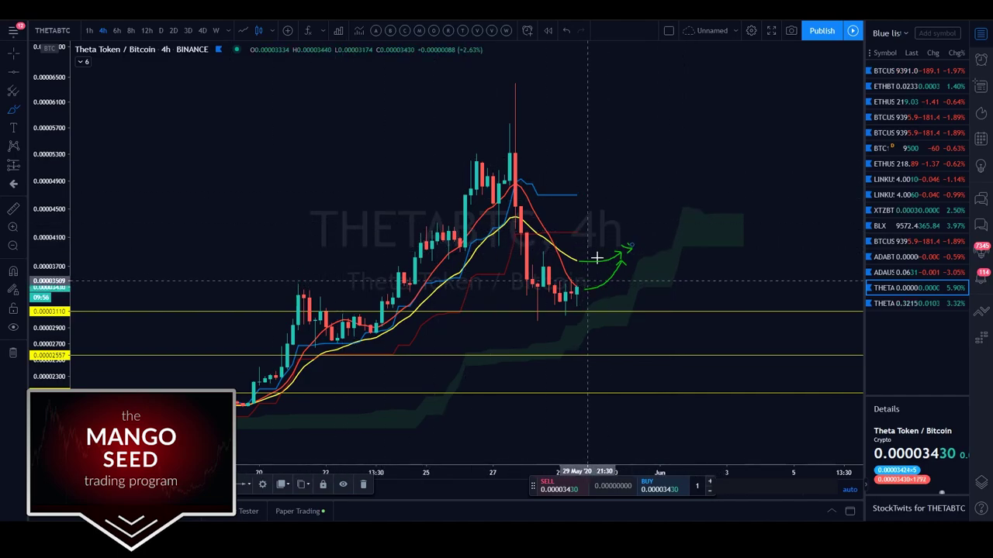
click(596, 289)
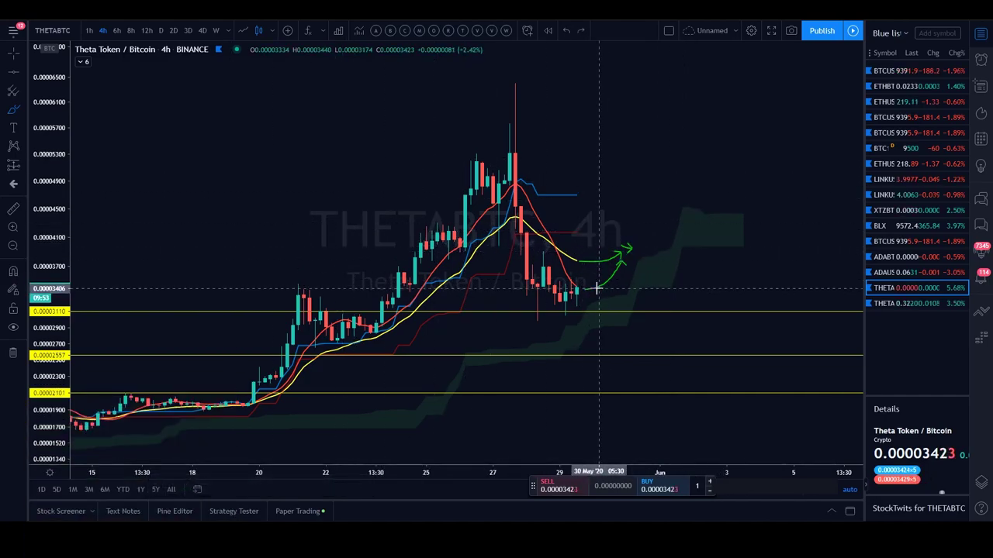
key(ctrl+z)
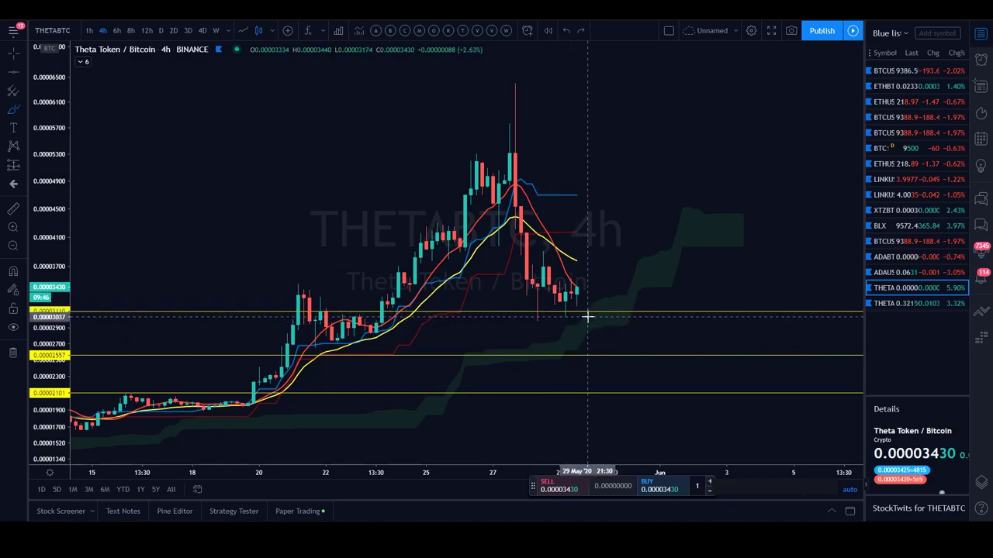
Circle the 28 May candle low at the 0.00003110 line in green, and brush an arrow from the latest lows down to the 0.00002557 line.
drag(537, 316, 536, 324)
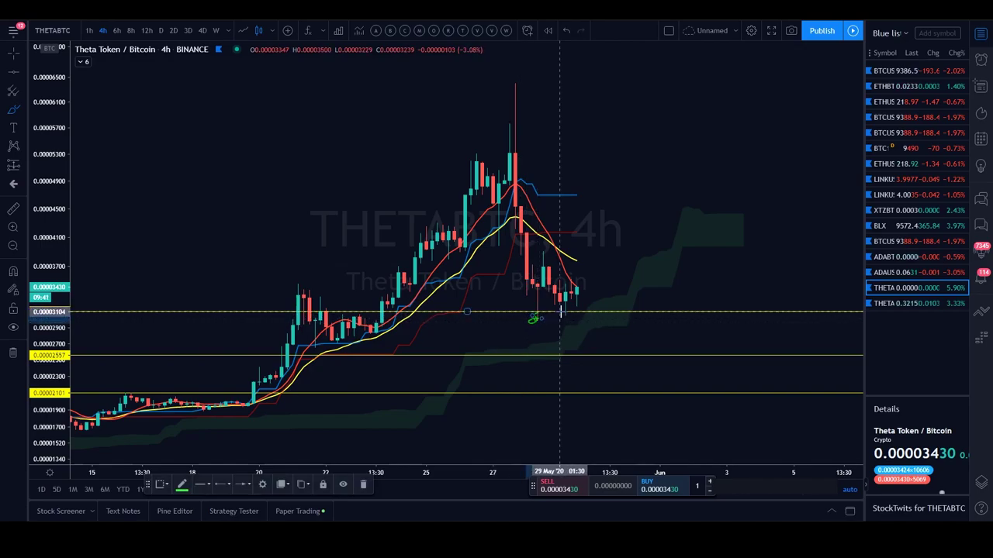
drag(568, 327, 603, 356)
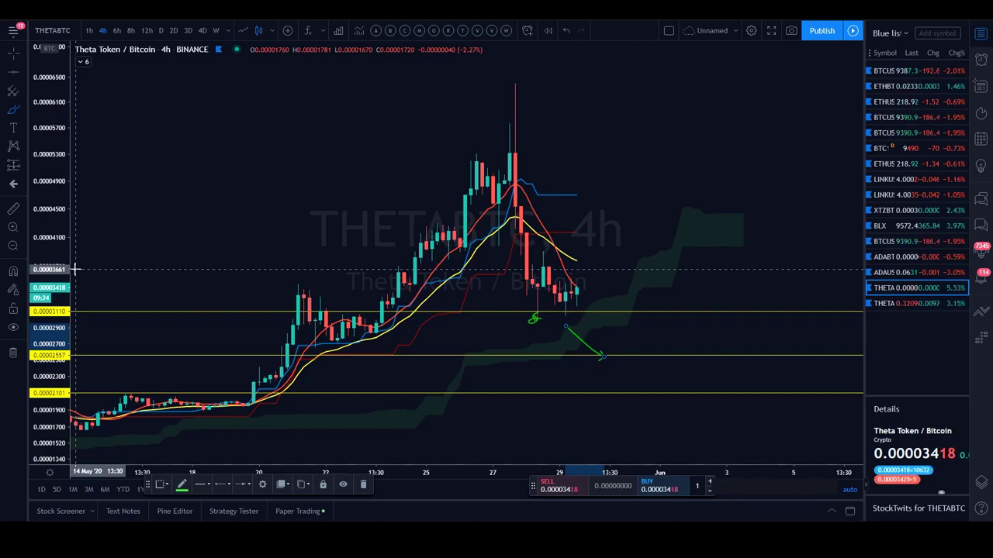
View the THETAUSDT 4-hour chart, and return to THETABTC on the daily timeframe.
click(888, 305)
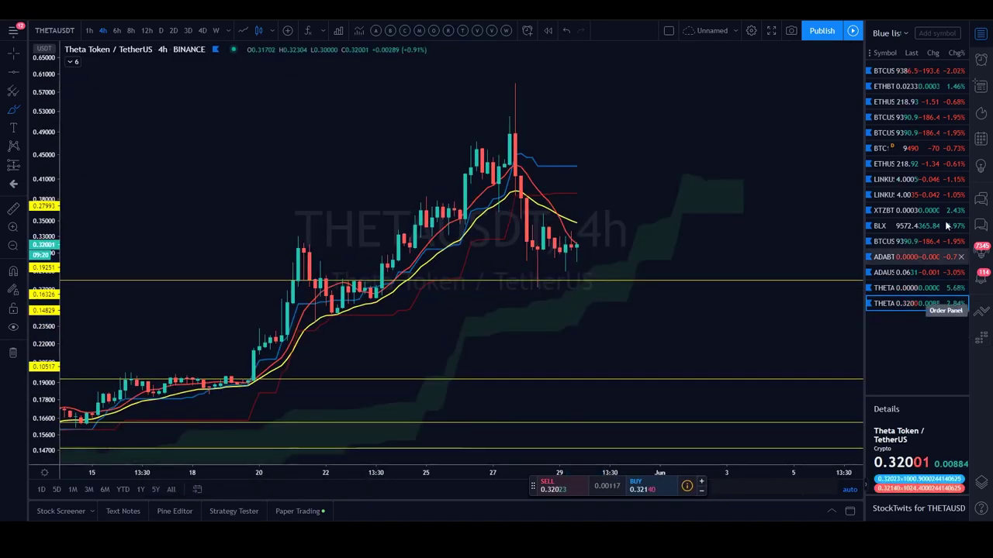
key(Up)
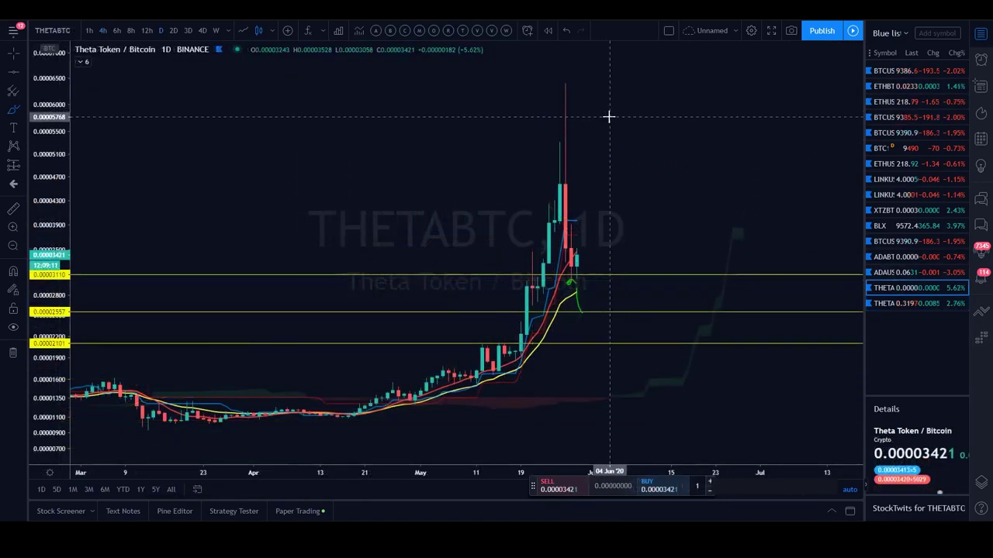